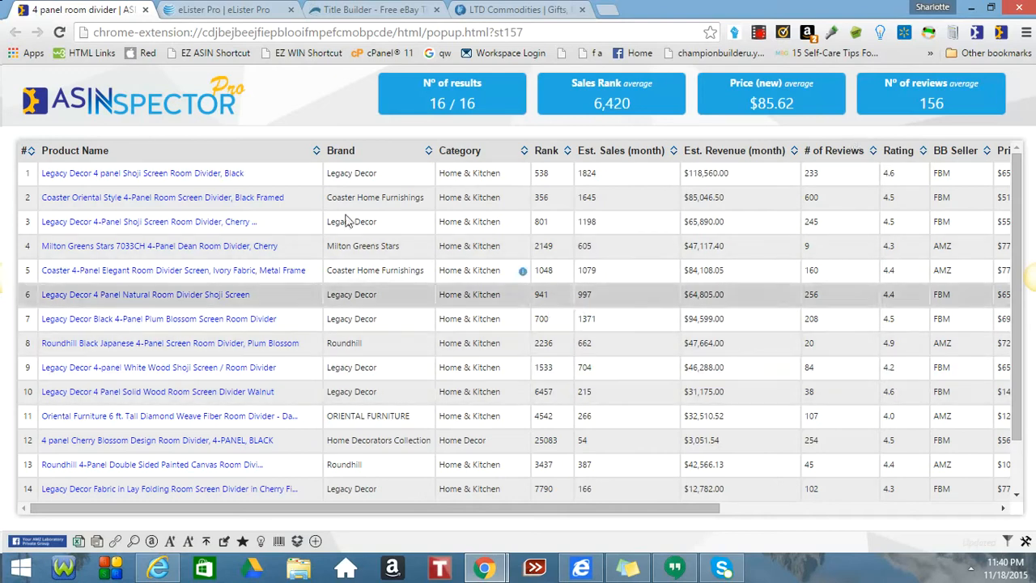
Open the Amazon page for the top ASINspector result, the Legacy Decor 4-panel shoji room divider.
mouse_move(178, 187)
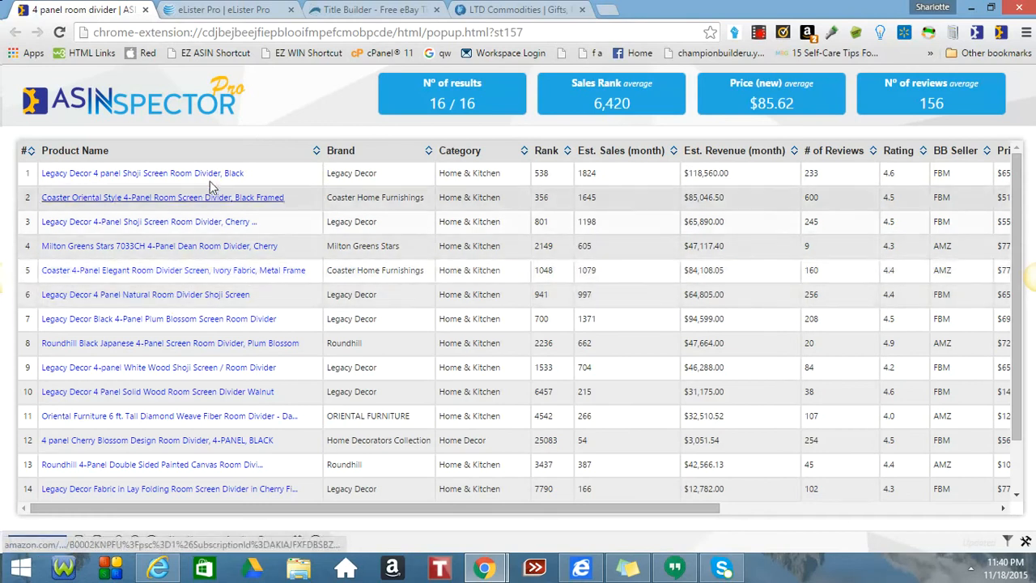
mouse_move(215, 175)
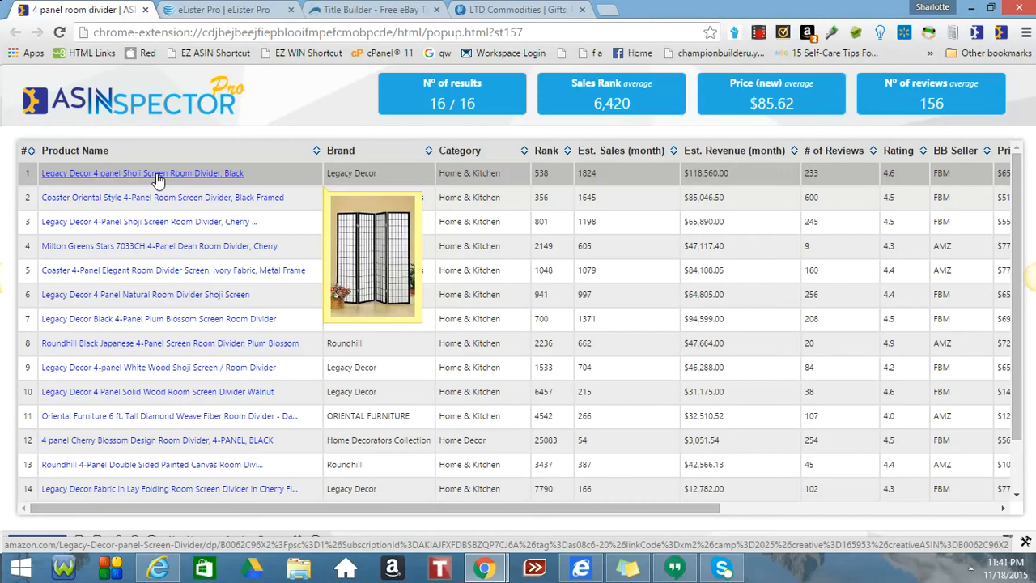
left_click(159, 179)
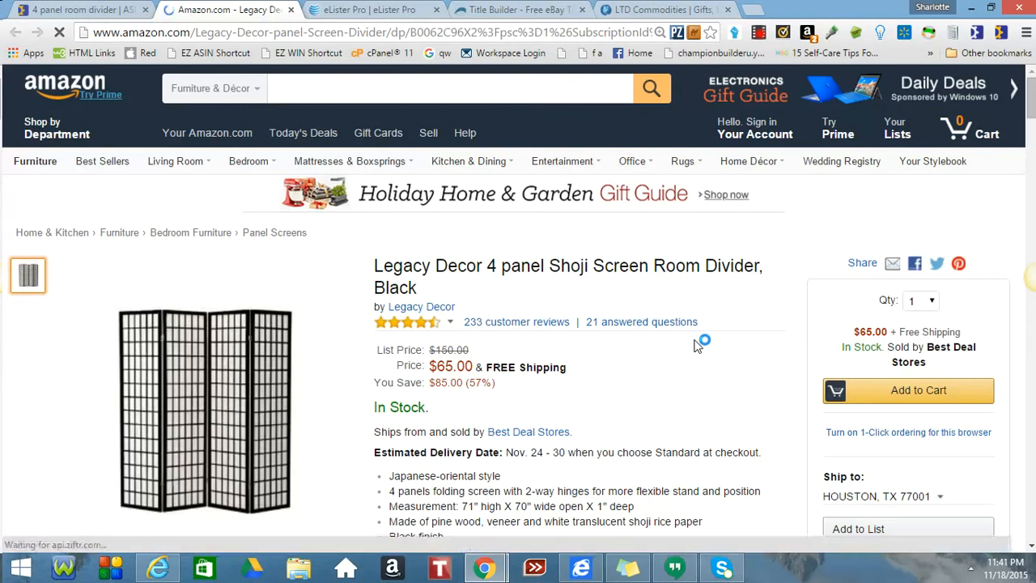
scroll(696, 346, "down", 1)
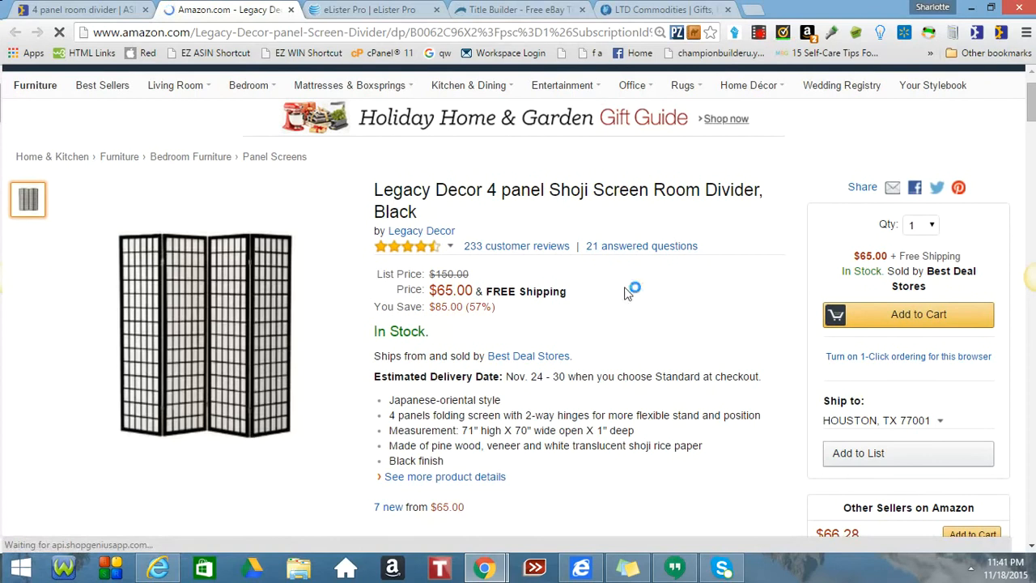
left_click(89, 11)
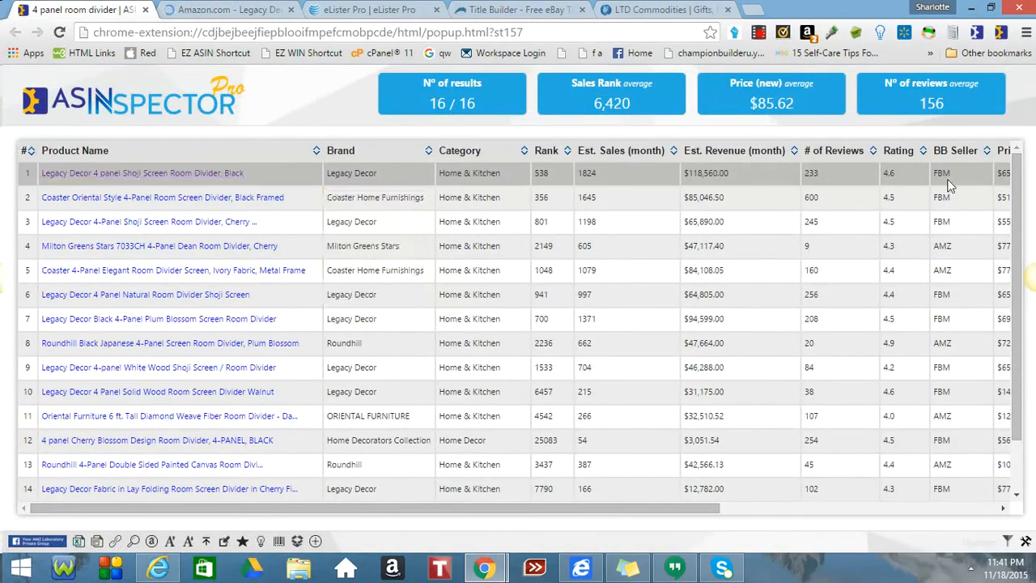
mouse_move(948, 181)
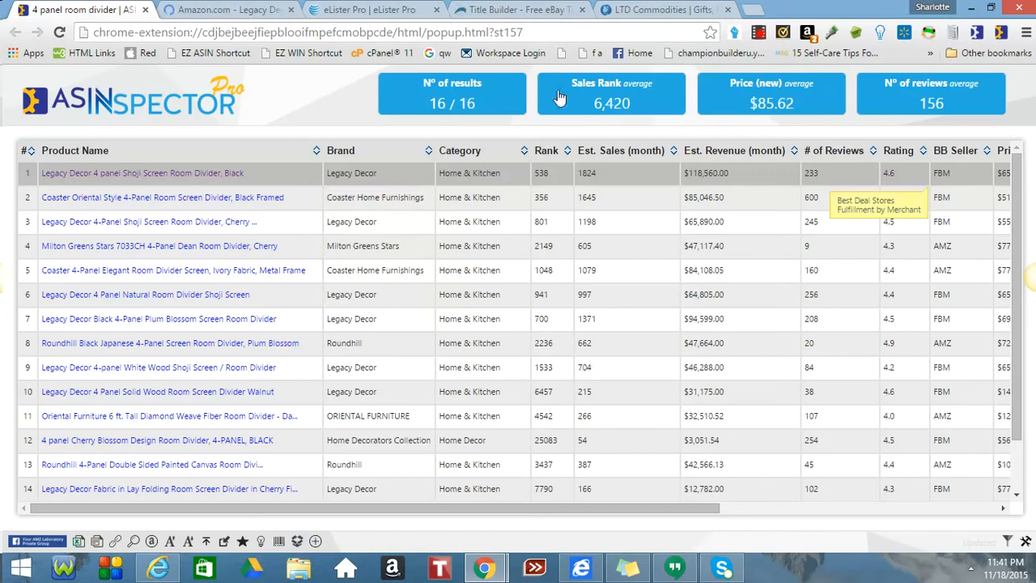
left_click(247, 11)
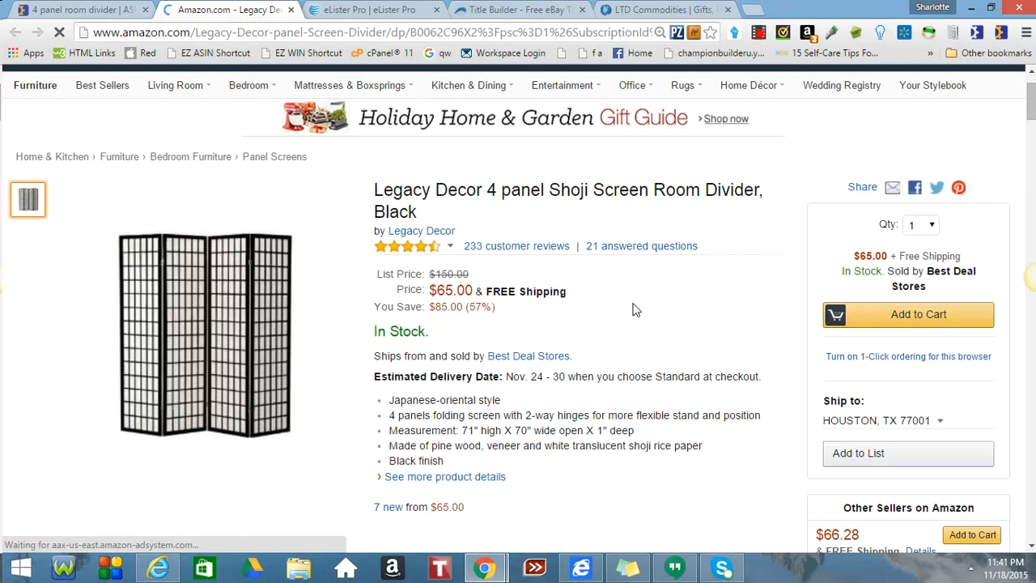
Scroll down to the product information showing ASIN B0062C96X2, 233 reviews and 4.6 stars.
scroll(635, 309, "down", 4)
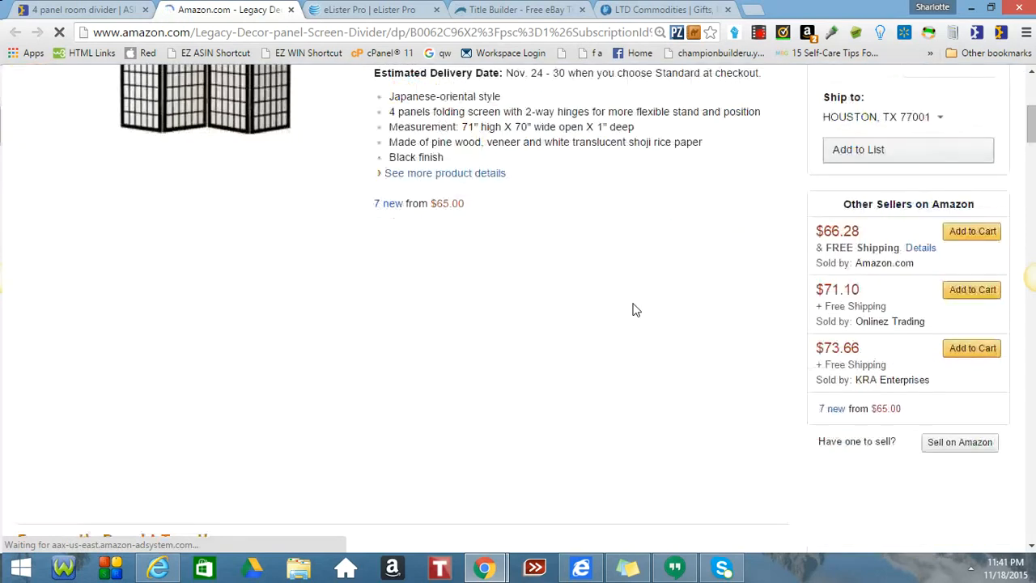
scroll(636, 309, "down", 10)
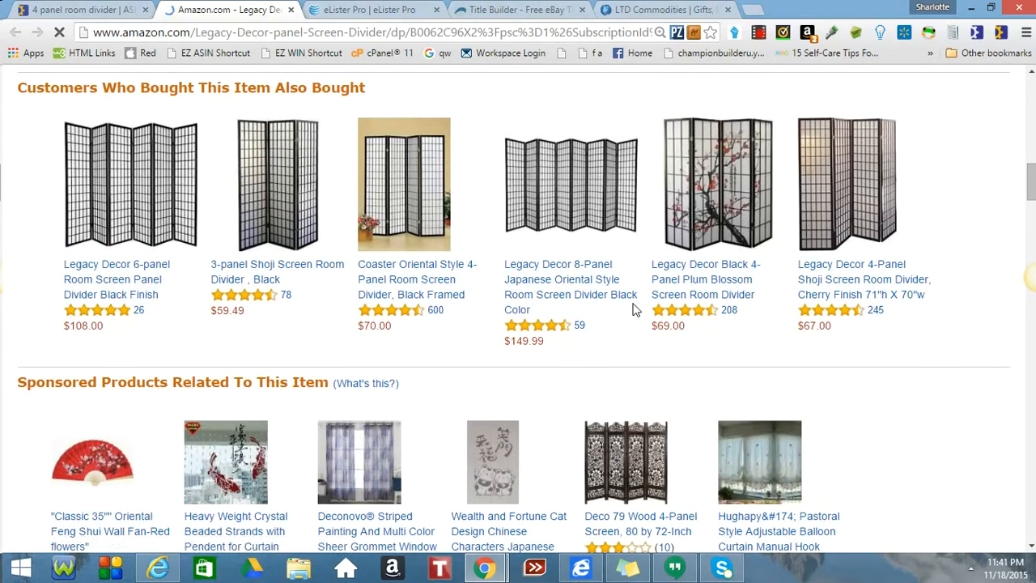
scroll(636, 310, "down", 6)
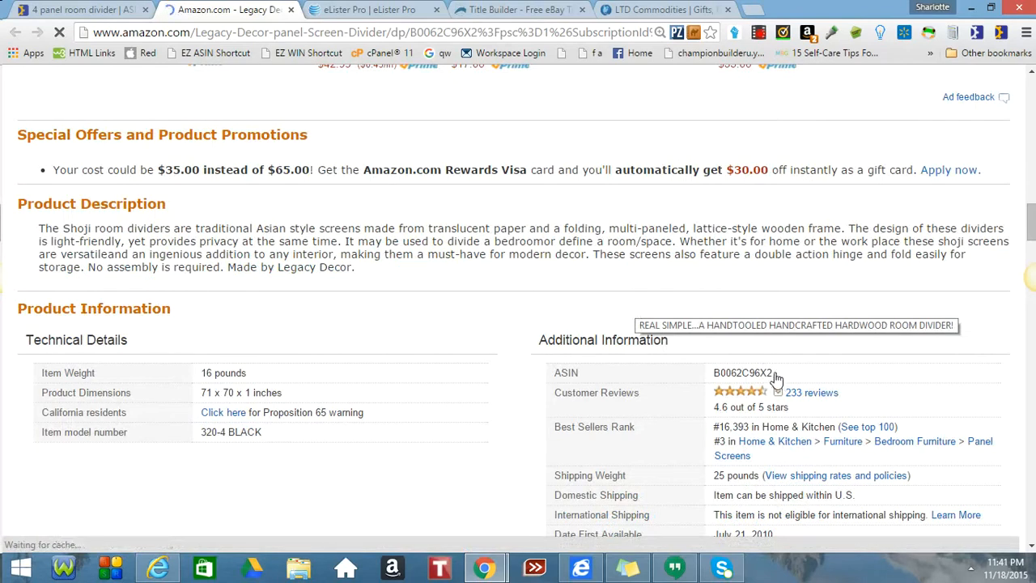
scroll(775, 377, "down", 5)
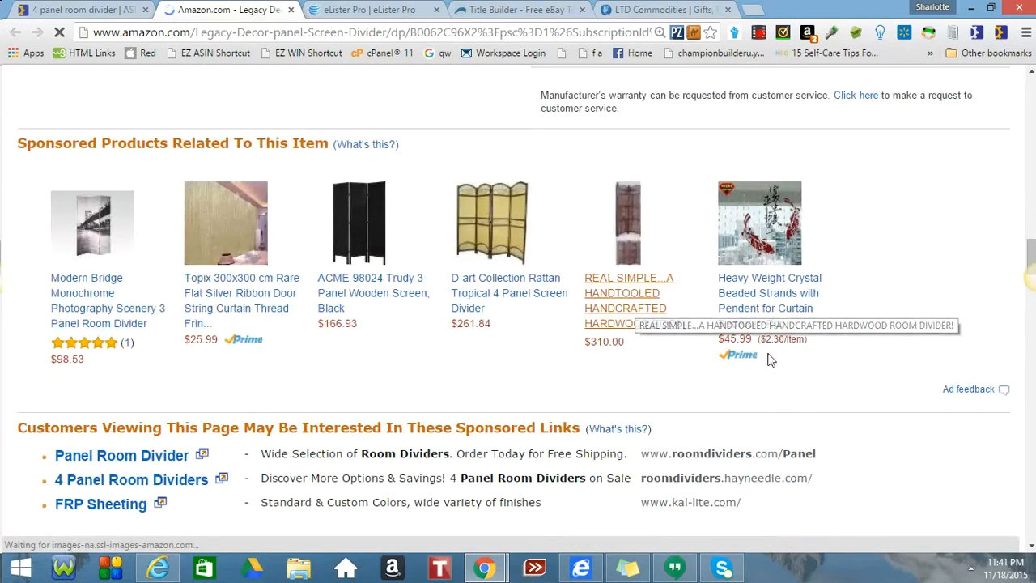
scroll(770, 361, "up", 6)
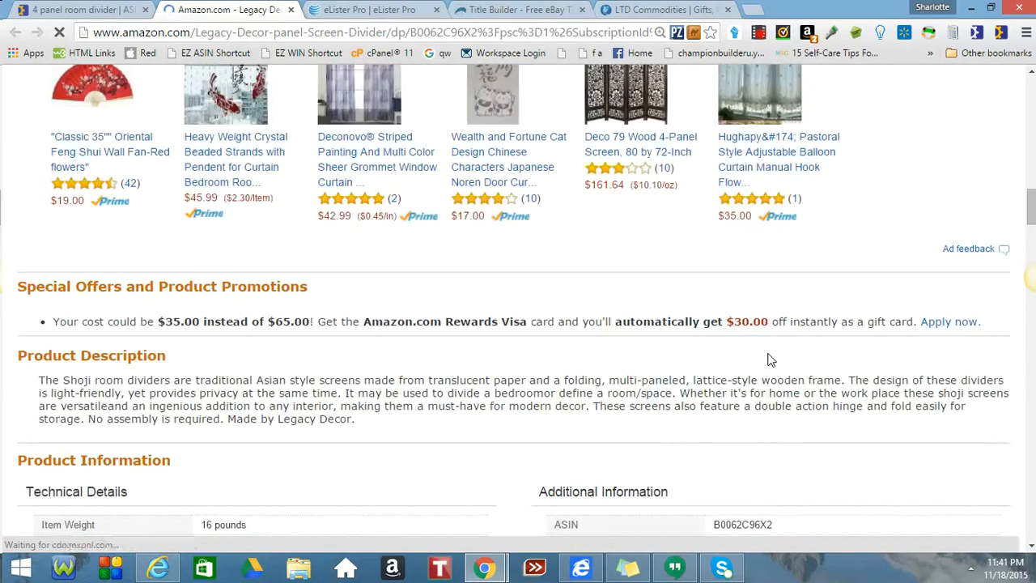
scroll(770, 361, "down", 2)
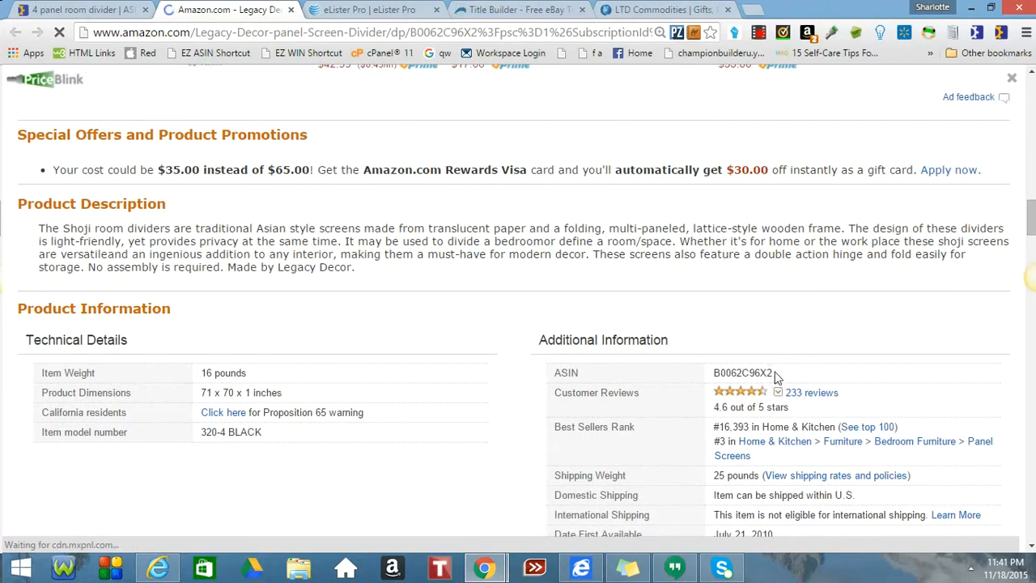
Copy the ASIN B0062C96X2 and switch to the eLister Pro products page.
double_click(715, 375)
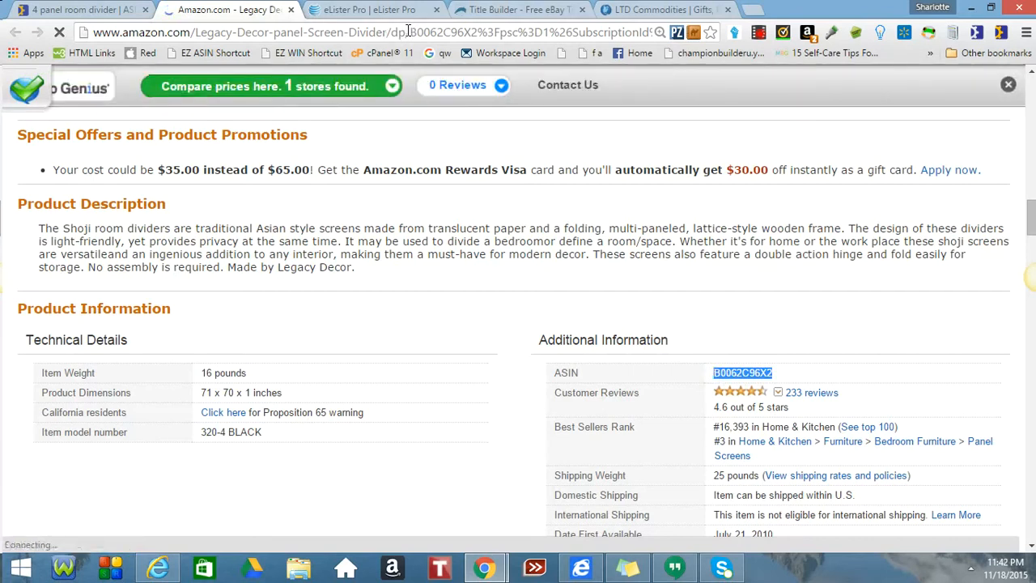
left_click_drag(410, 31, 475, 27)
key("ctrl+c")
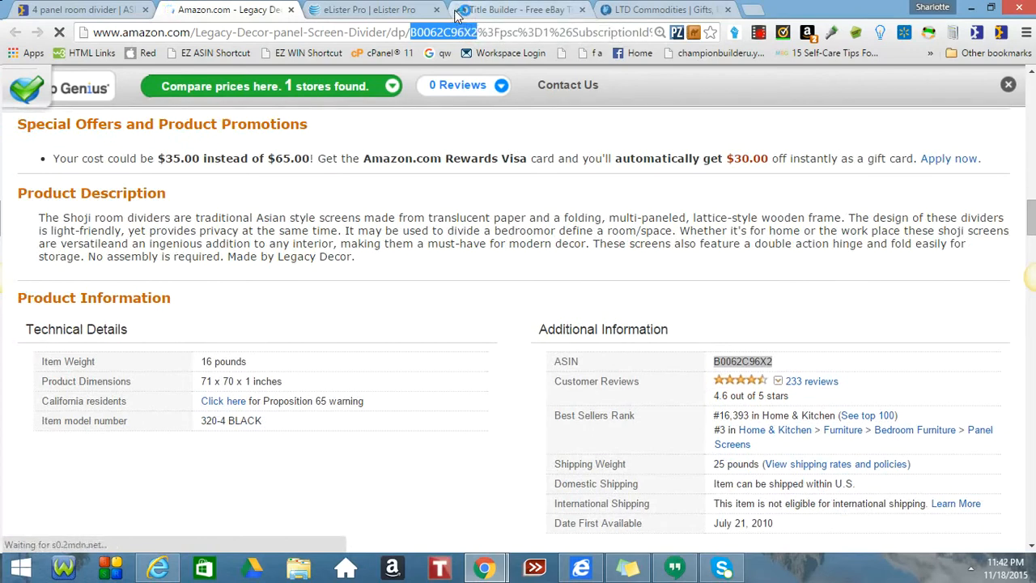
left_click(353, 11)
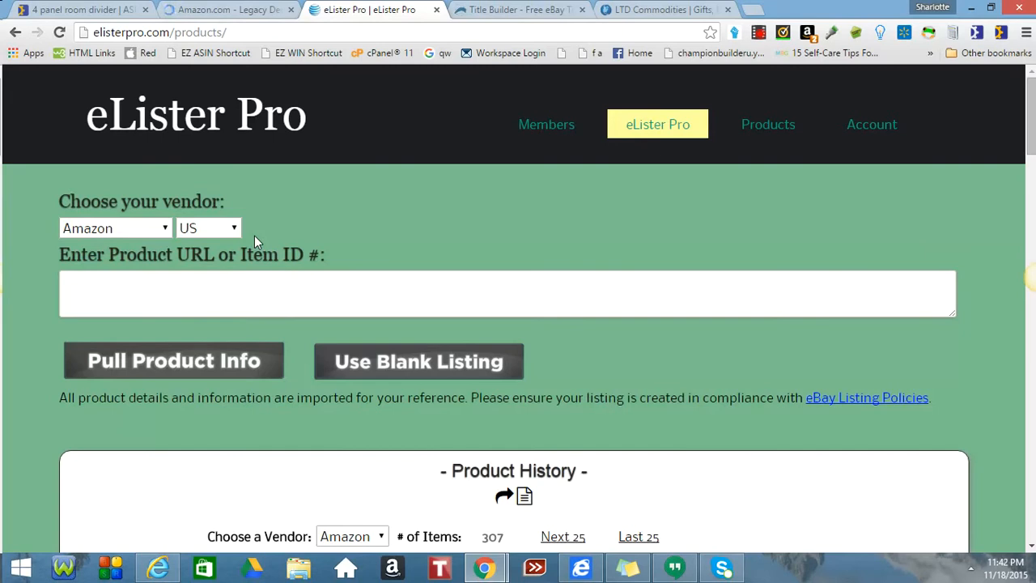
Pull product info for pasted ASIN B0062C96X2 with Amazon as the vendor.
left_click(118, 294)
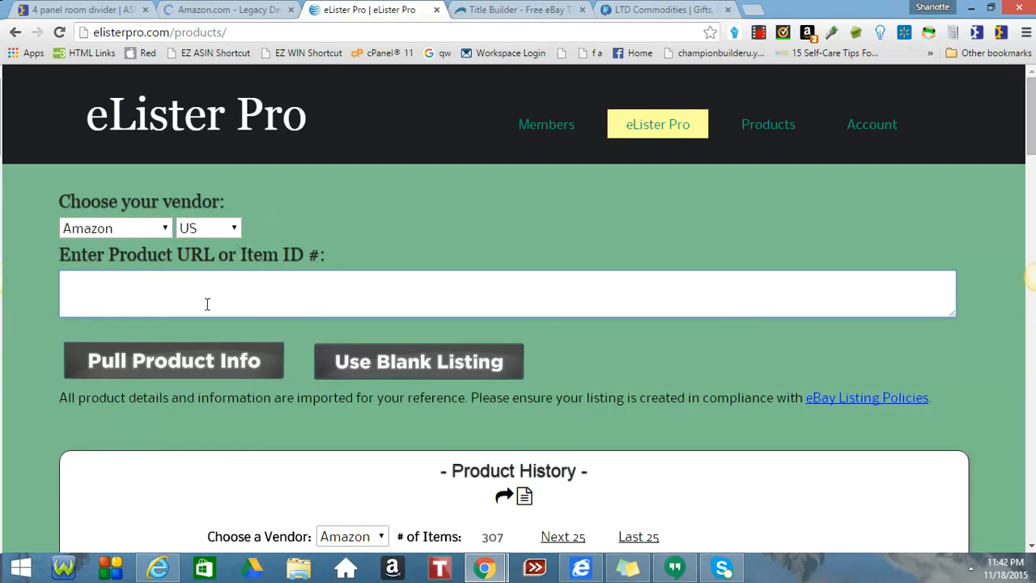
key("ctrl+v")
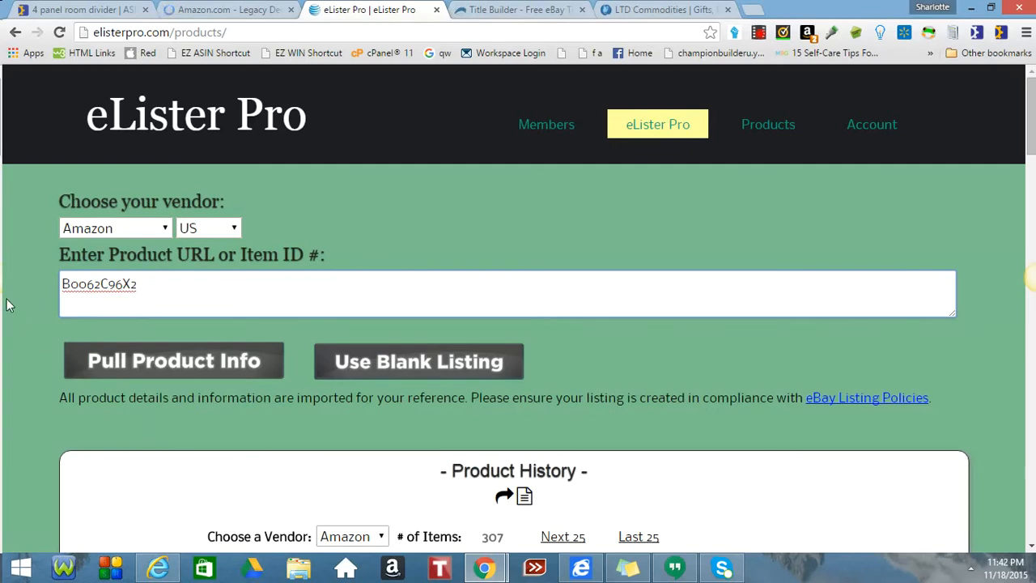
left_click(164, 230)
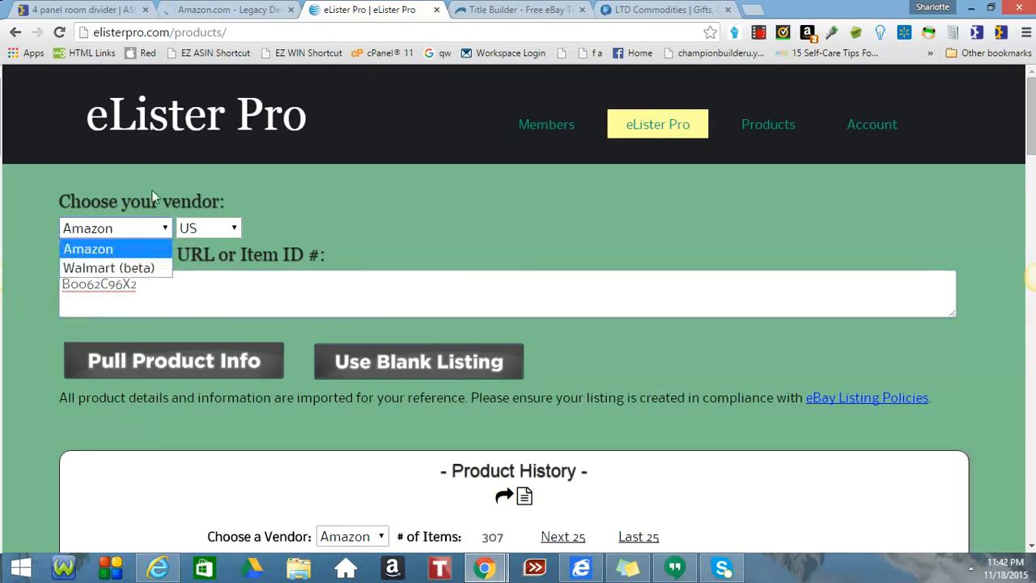
left_click(298, 225)
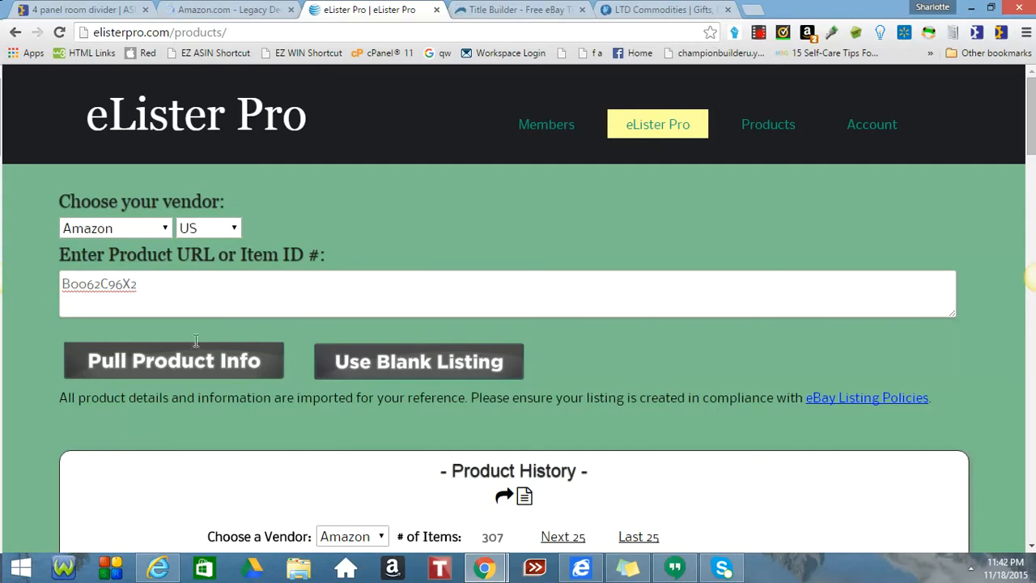
left_click(209, 378)
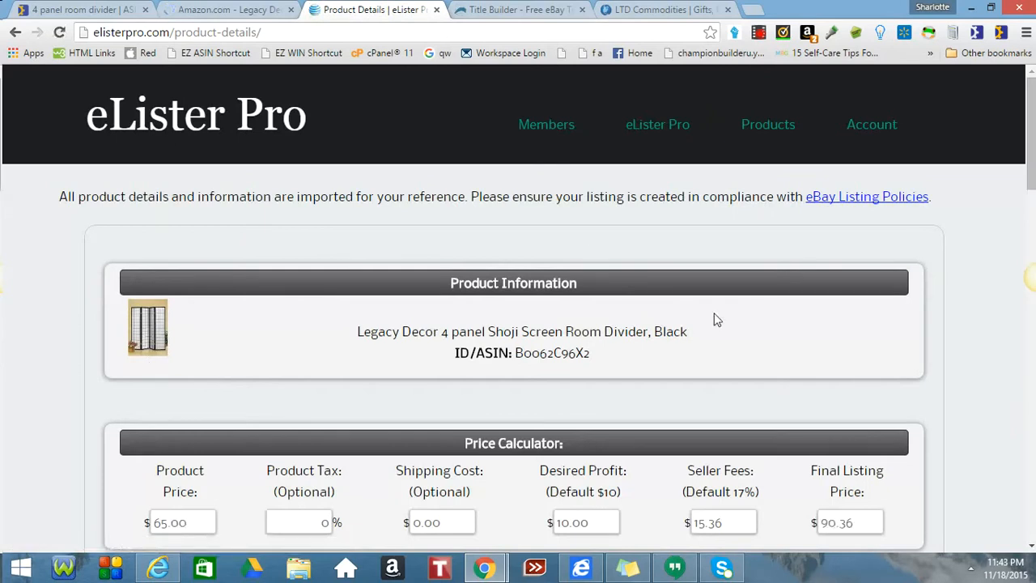
scroll(715, 320, "down", 2)
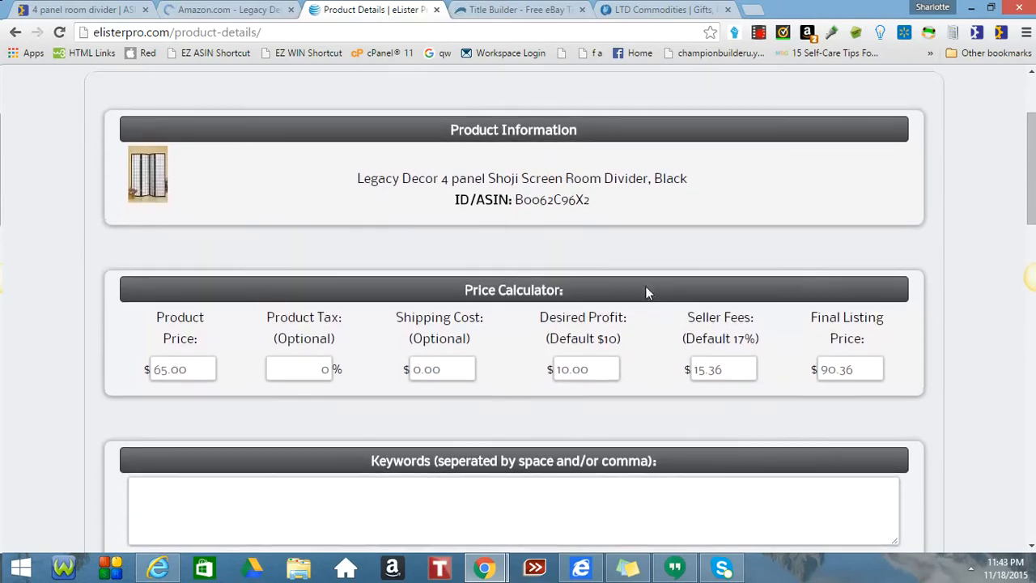
scroll(646, 287, "down", 2)
scroll(646, 292, "down", 4)
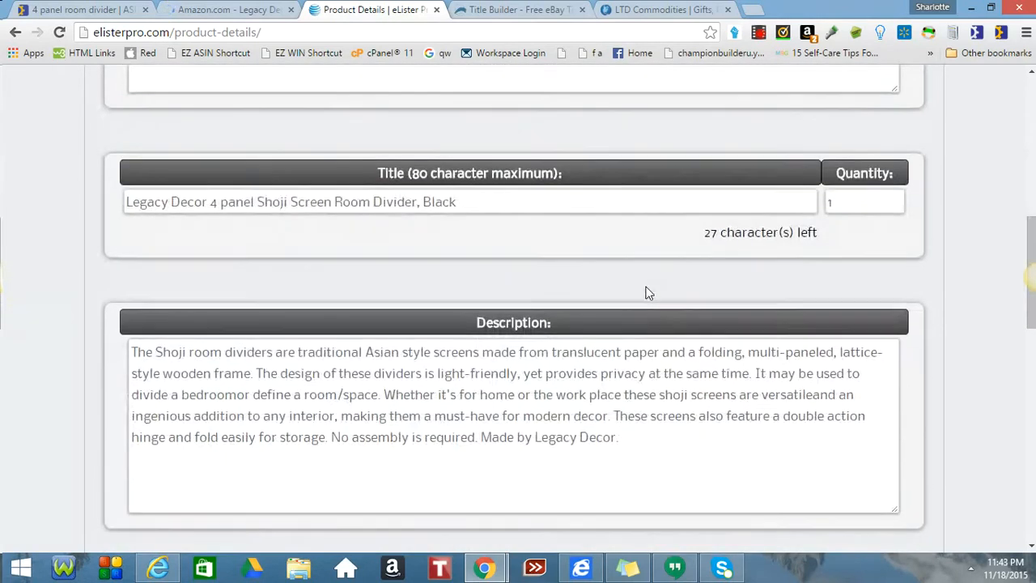
scroll(646, 292, "down", 2)
scroll(399, 290, "down", 2)
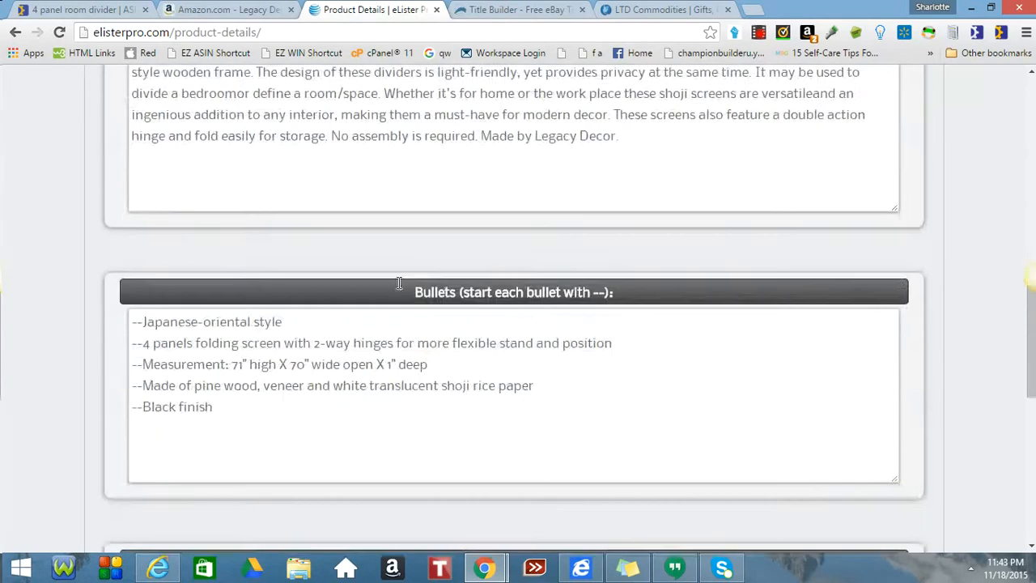
scroll(399, 290, "down", 3)
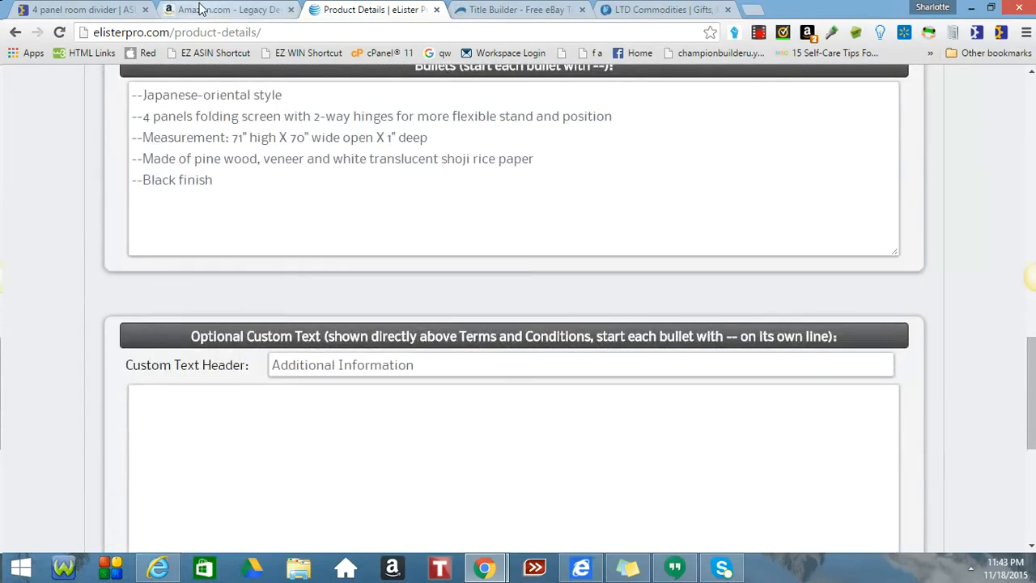
scroll(508, 214, "up", 7)
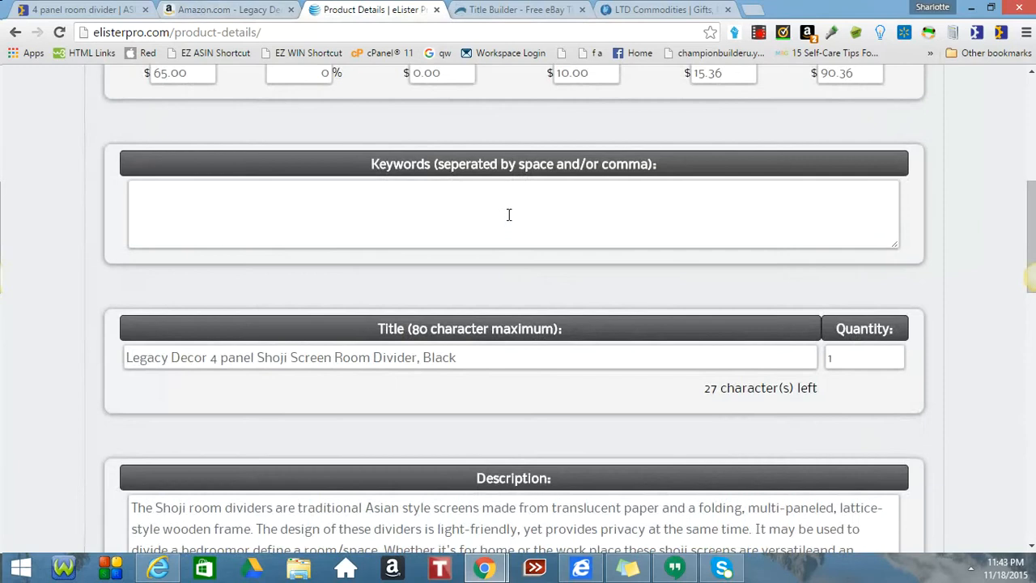
scroll(508, 213, "up", 4)
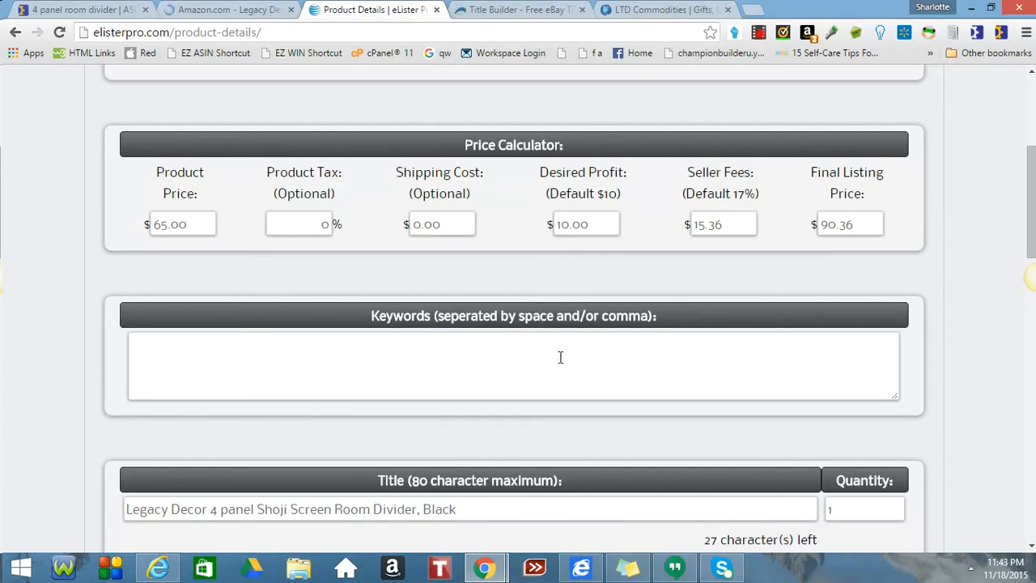
scroll(560, 357, "down", 1)
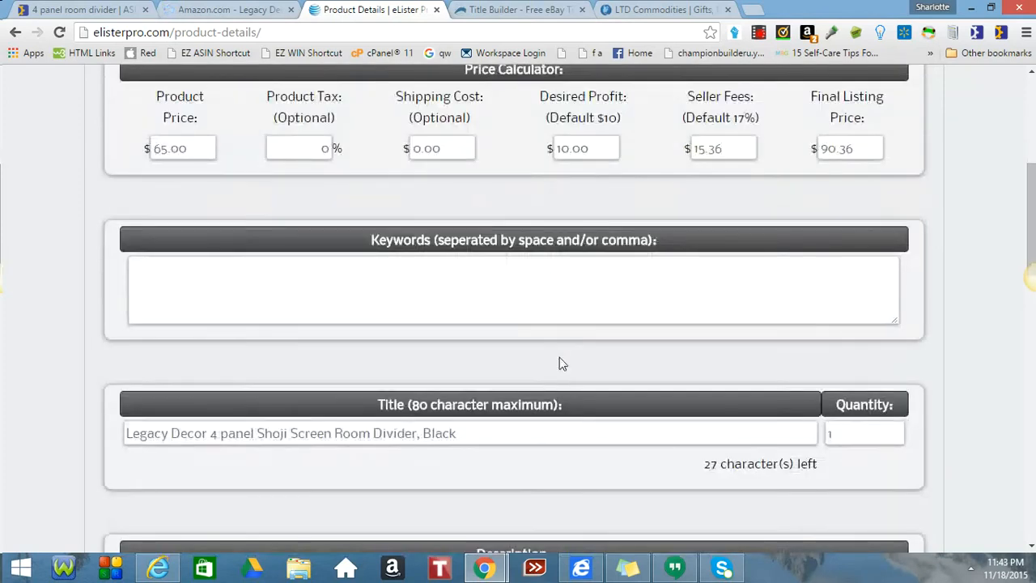
scroll(561, 357, "up", 2)
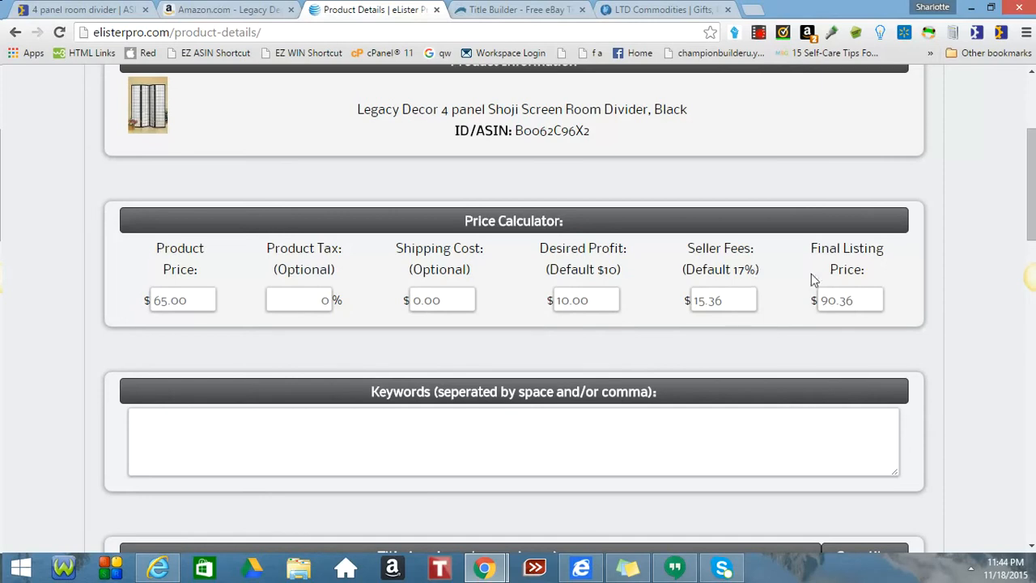
Change the desired profit to 20.00 so the final listing price becomes $102.41.
left_click(561, 298)
left_click_drag(562, 299, 496, 306)
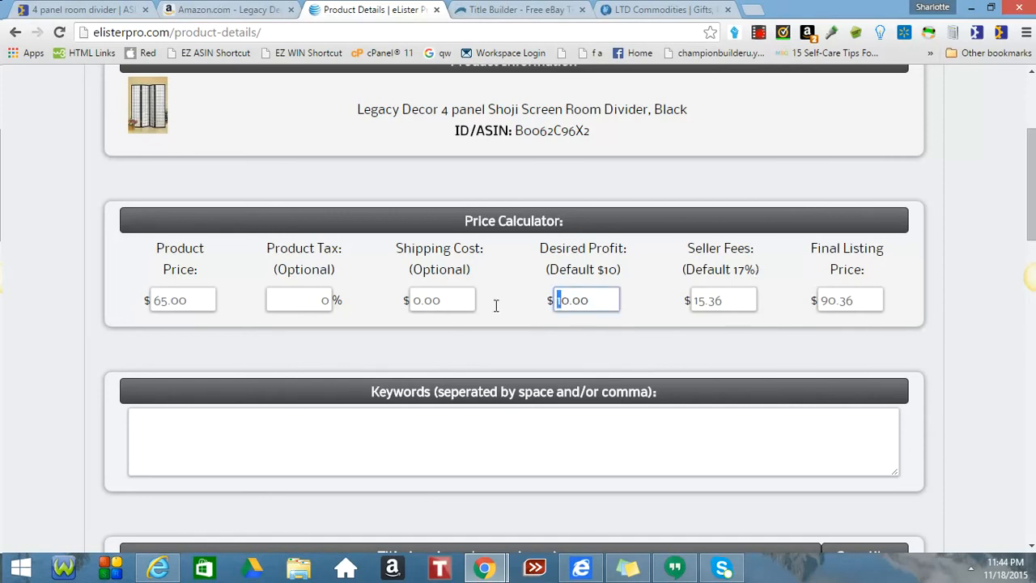
type("2")
left_click(739, 306)
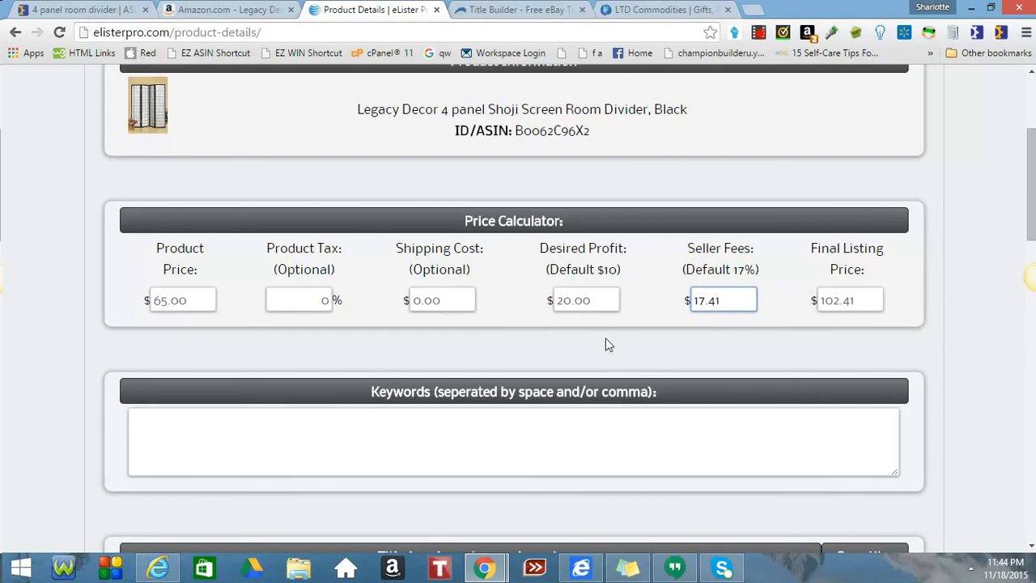
scroll(605, 337, "down", 1)
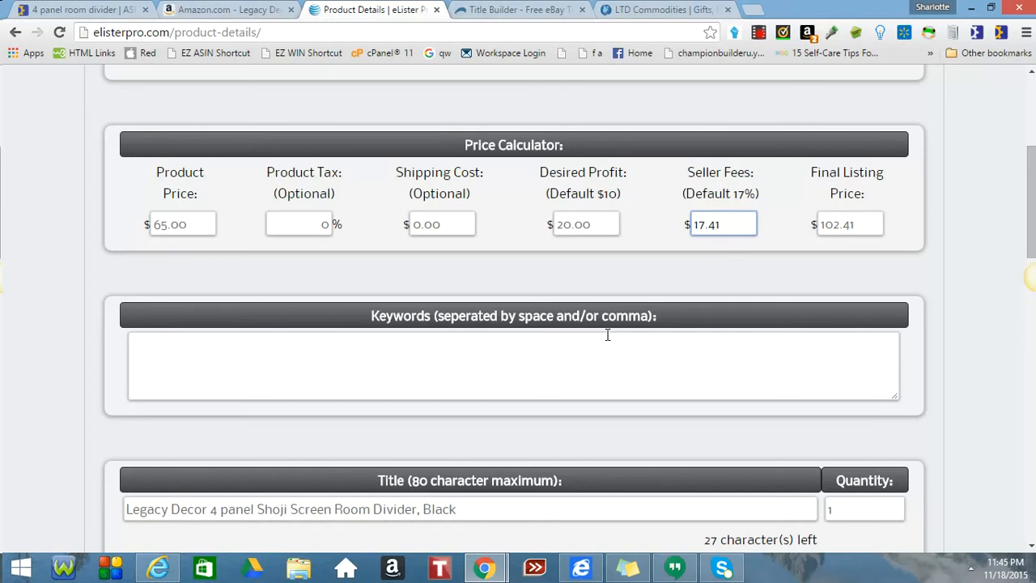
Copy 'Shoji Screen Room Divider' from the listing title and go to Title Builder.
scroll(607, 334, "down", 4)
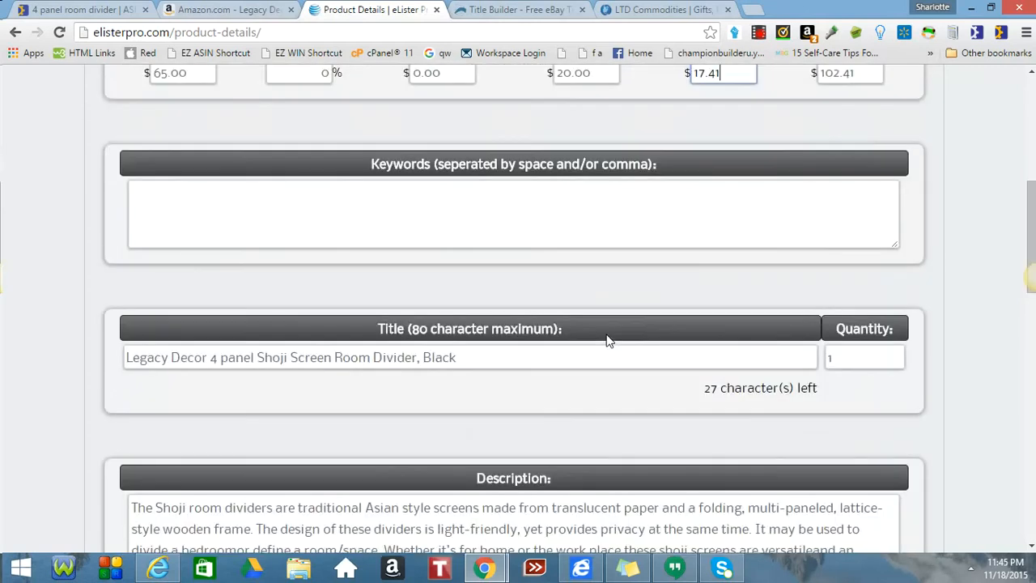
scroll(609, 340, "up", 1)
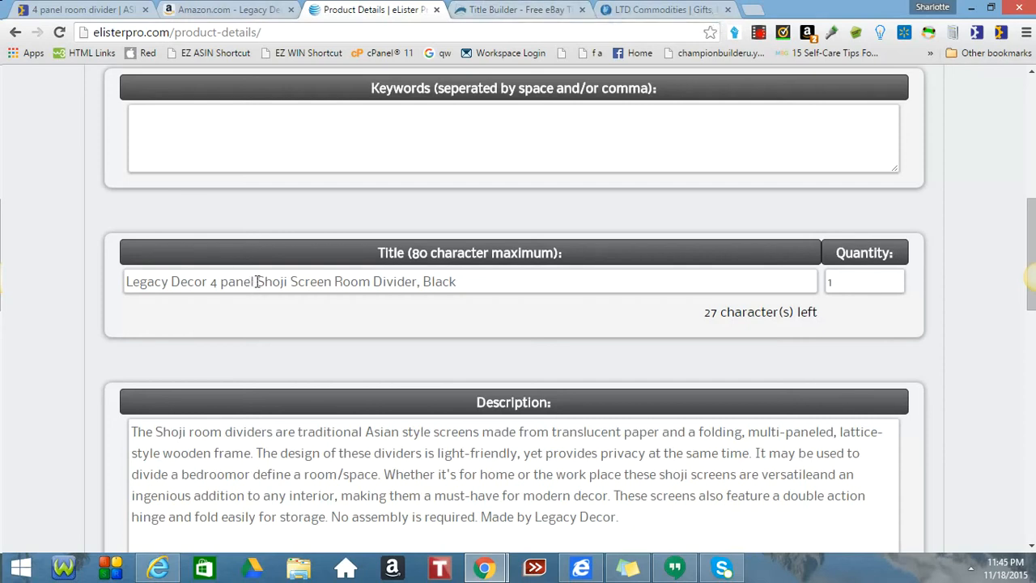
left_click_drag(257, 281, 419, 281)
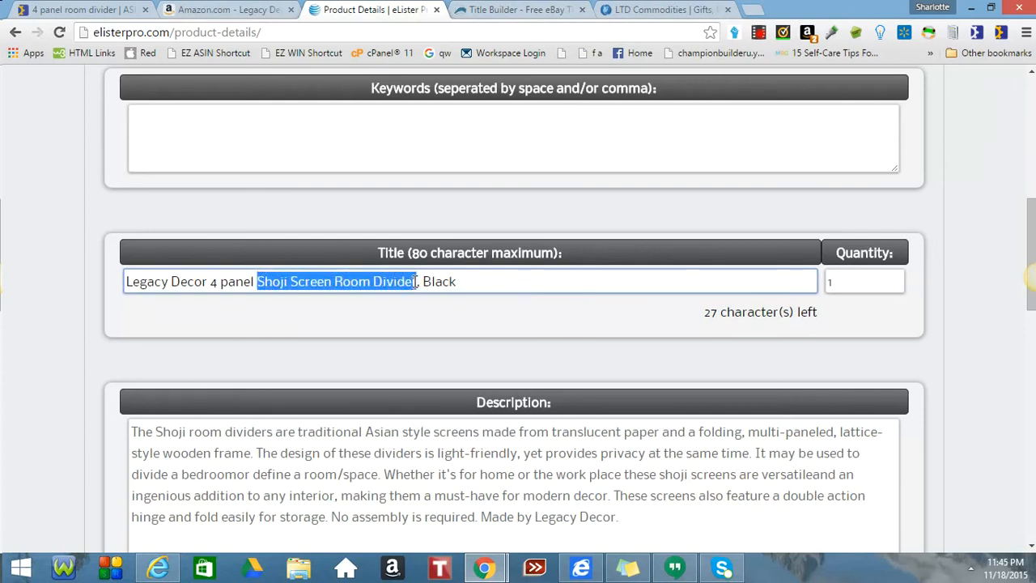
left_click(513, 10)
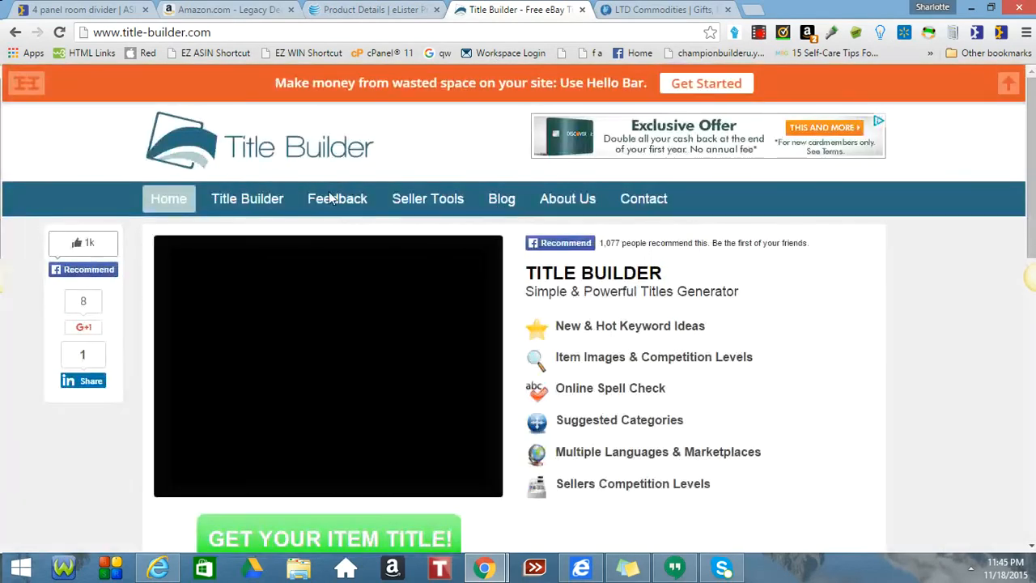
Generate a Title Builder title suggestion for 'Shoji Screen Room Divider'.
left_click(255, 199)
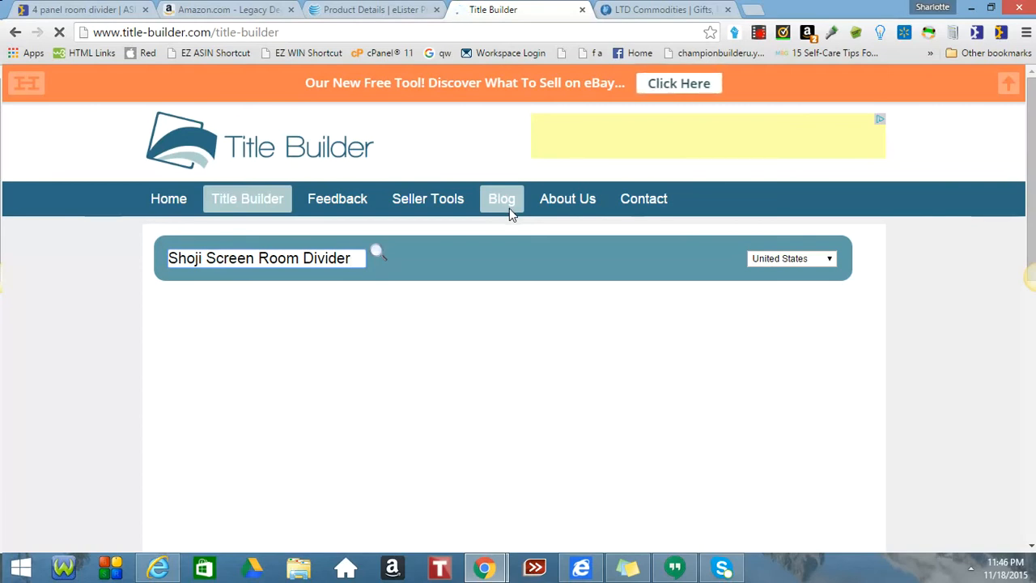
left_click(352, 11)
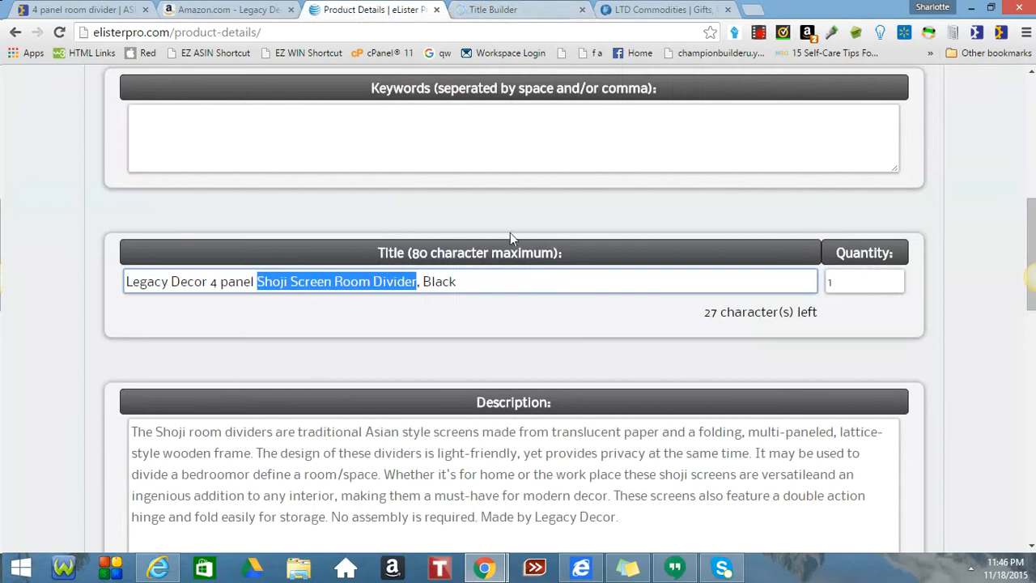
left_click(518, 10)
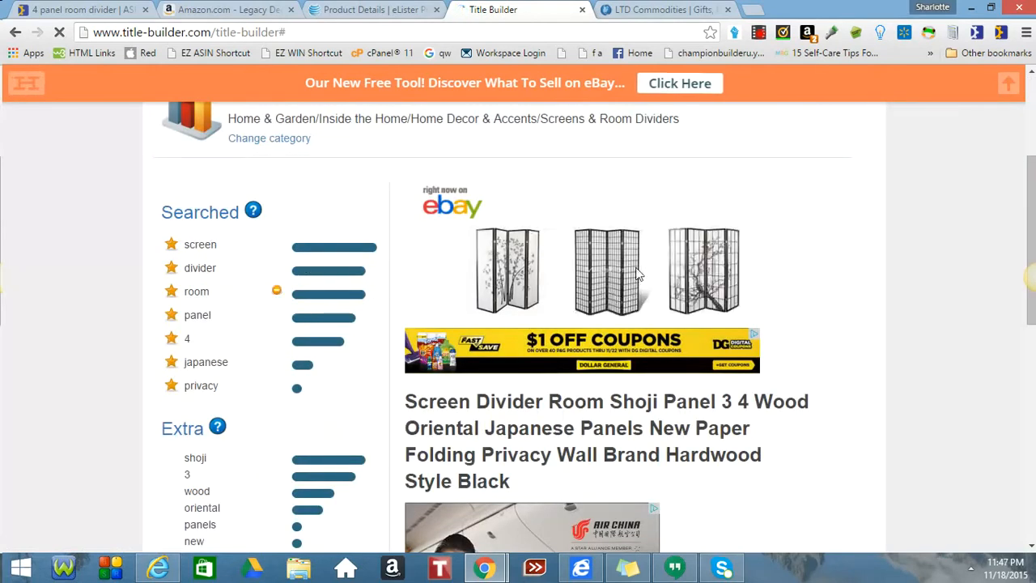
scroll(647, 271, "down", 1)
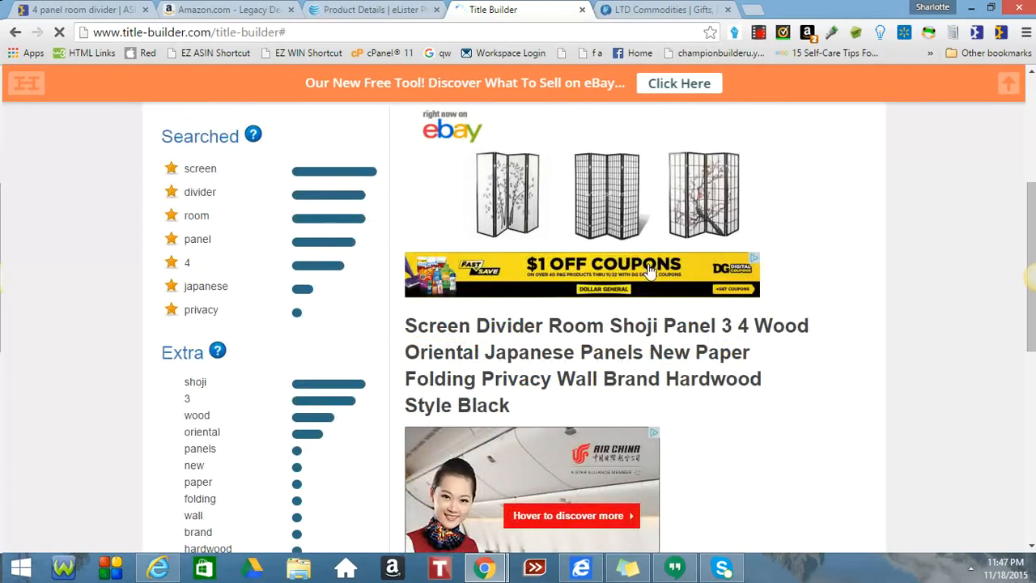
scroll(648, 269, "up", 1)
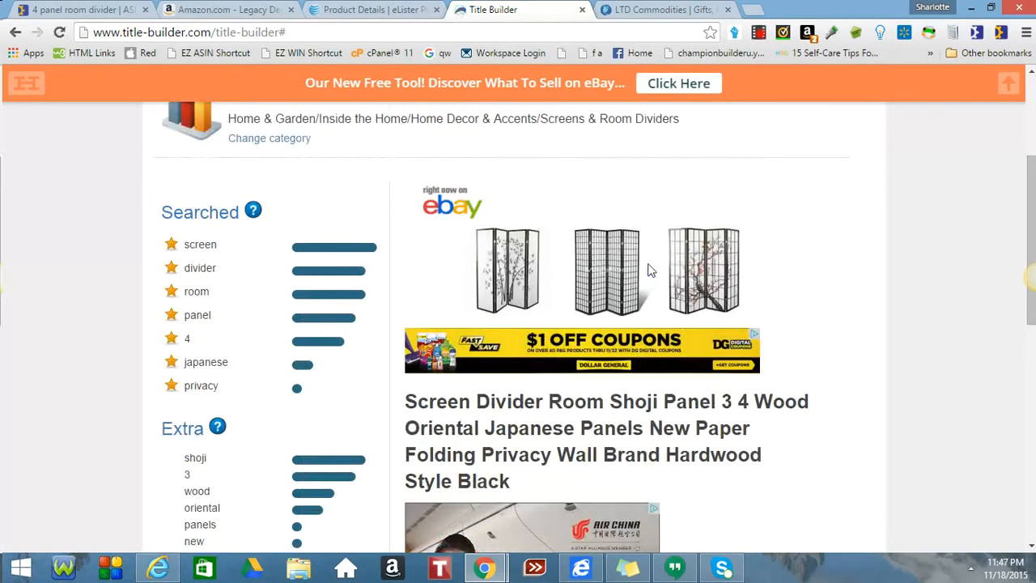
scroll(647, 270, "down", 1)
scroll(647, 267, "down", 1)
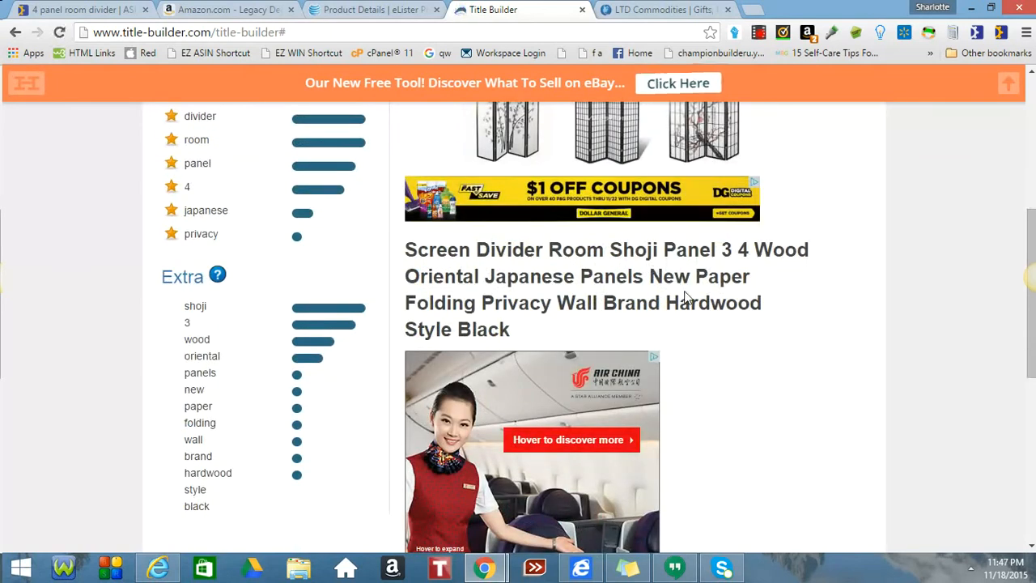
scroll(696, 300, "up", 1)
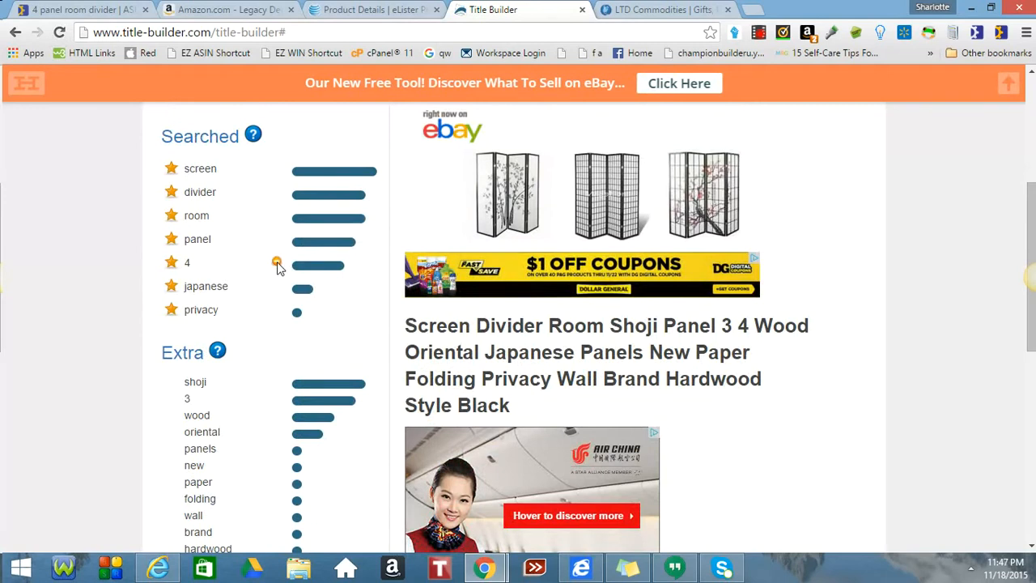
Remove keywords 4 and 3, then select the suggested title starting 'Screen Divider Room Shoji'.
left_click(276, 263)
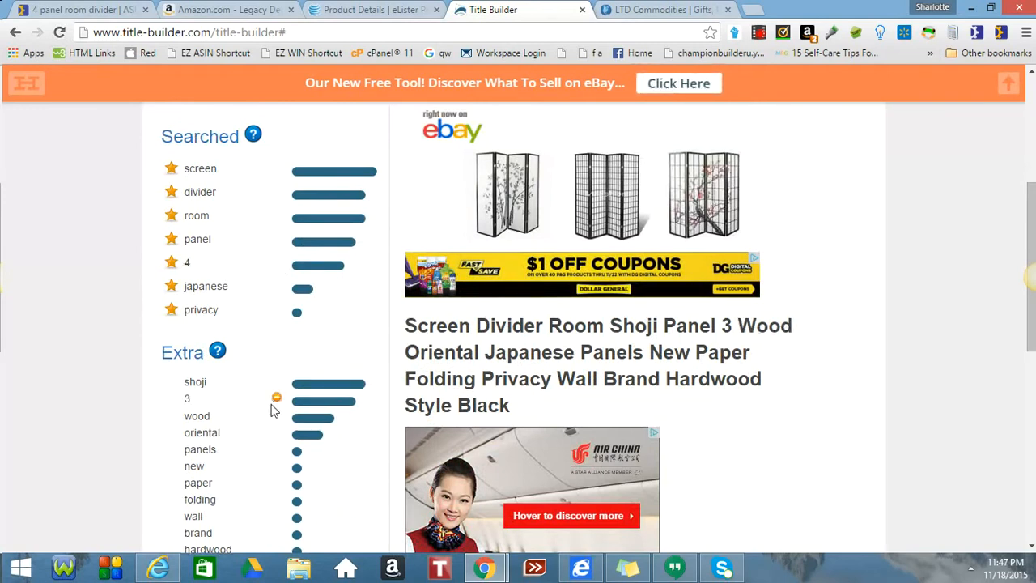
left_click(276, 399)
scroll(275, 407, "down", 1)
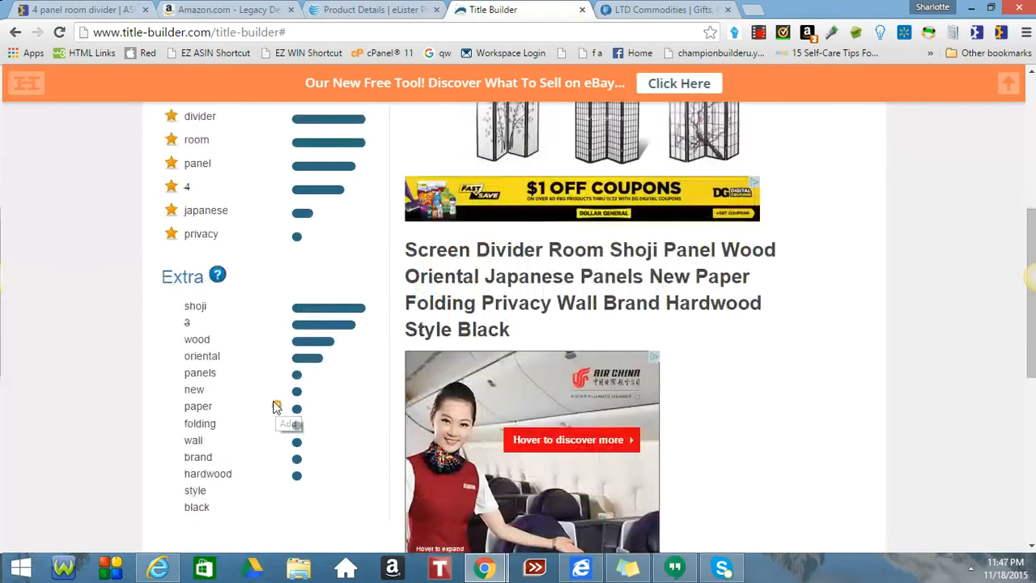
scroll(276, 407, "up", 1)
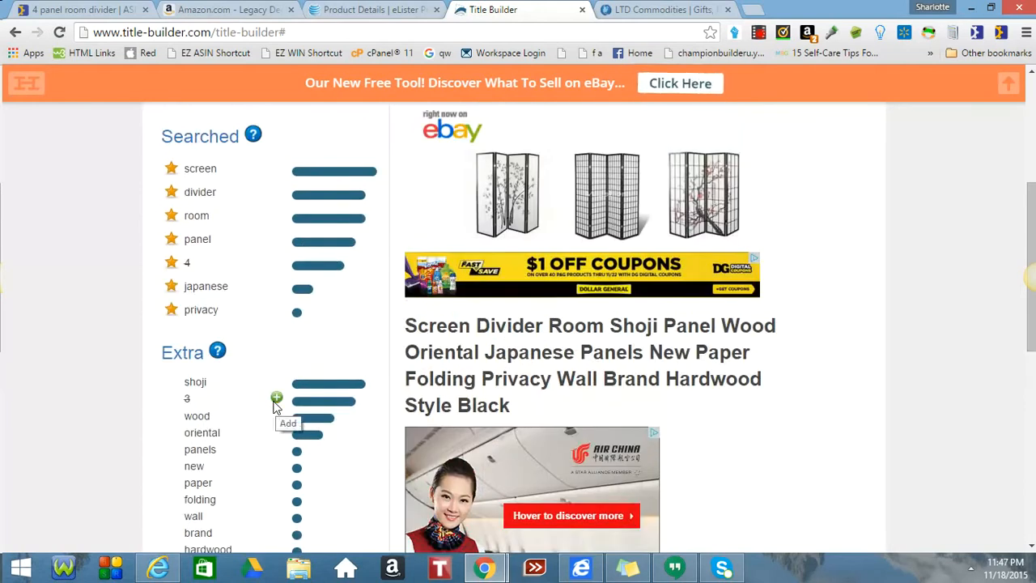
scroll(275, 407, "down", 2)
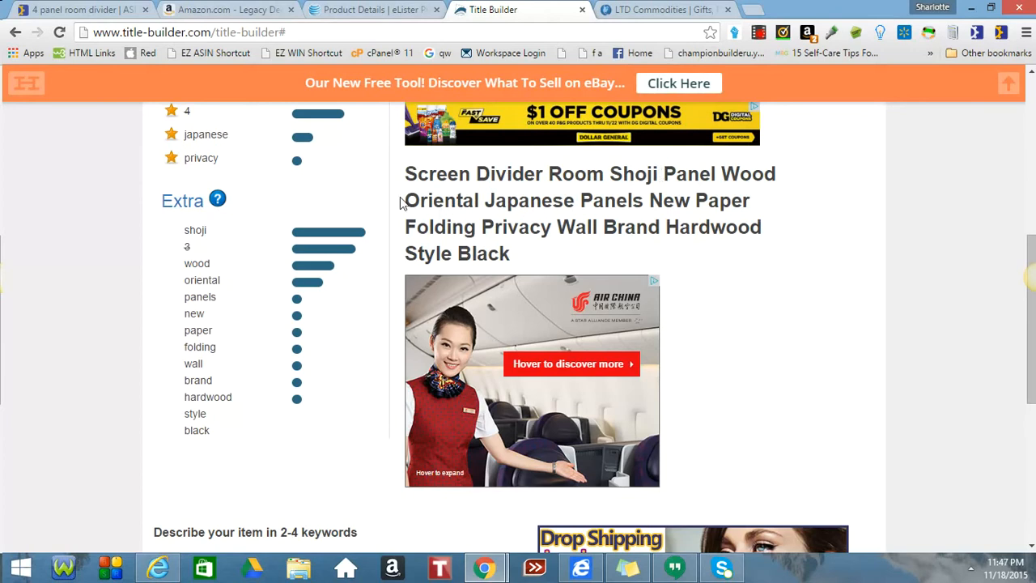
left_click_drag(402, 174, 519, 259)
key("ctrl+c")
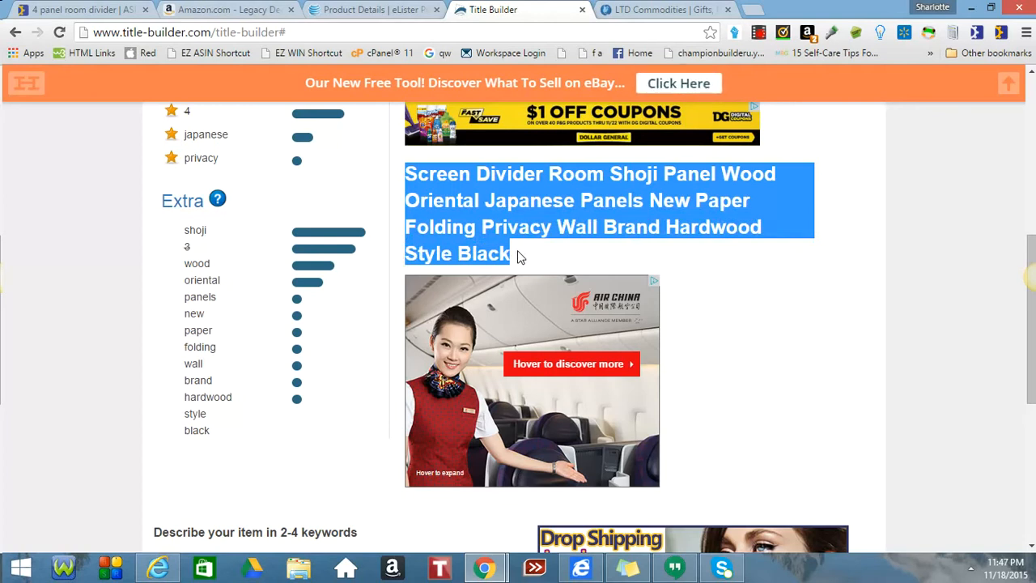
left_click(368, 12)
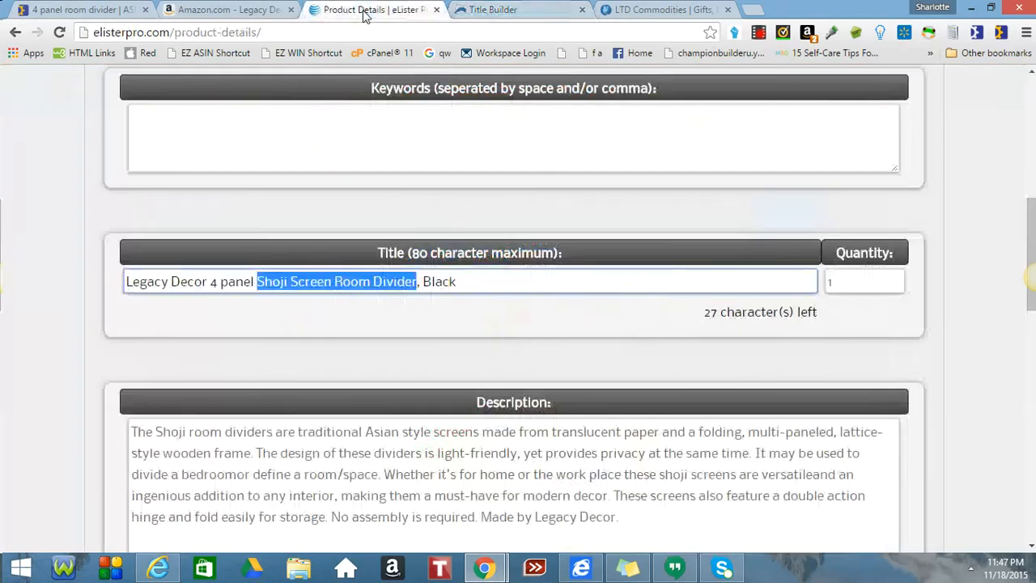
left_click(318, 132)
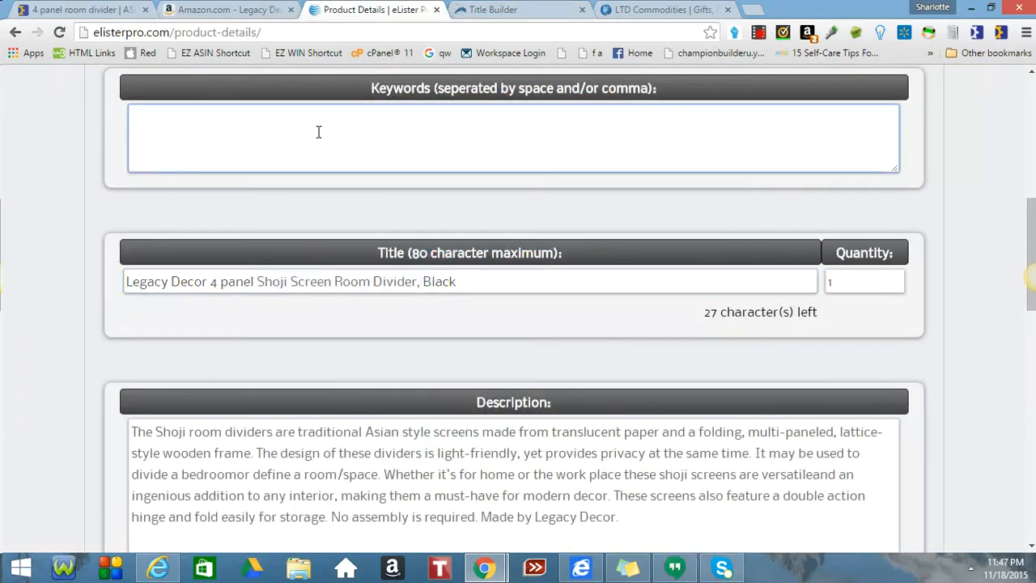
key("ctrl+v")
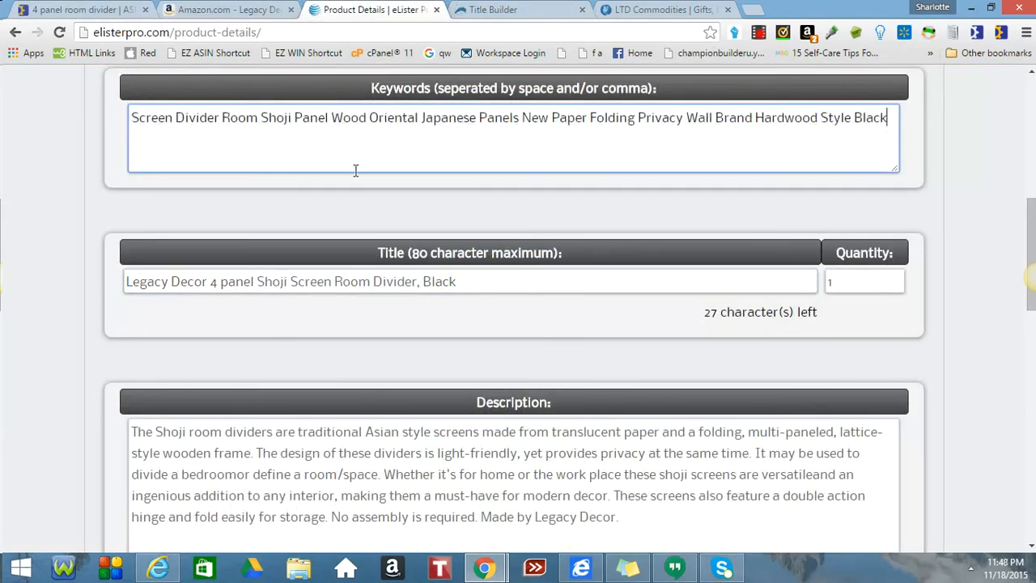
left_click(421, 290)
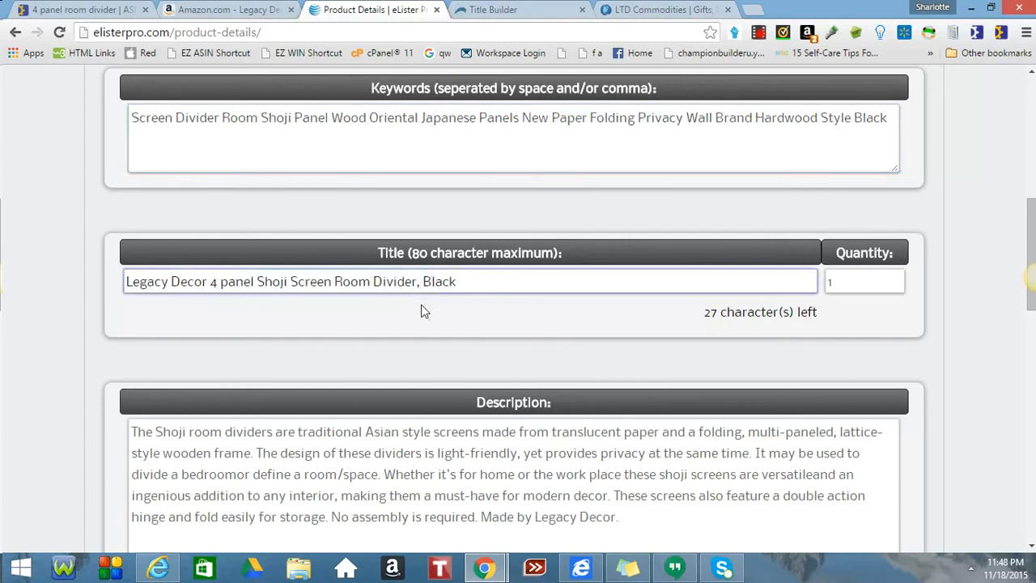
key("BackSpace")
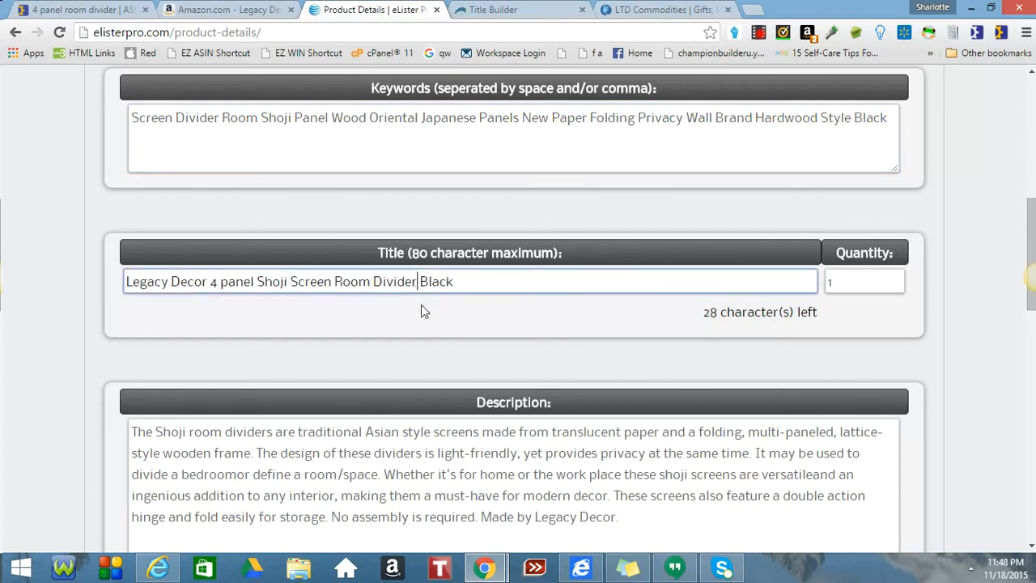
left_click(227, 282)
key("BackSpace")
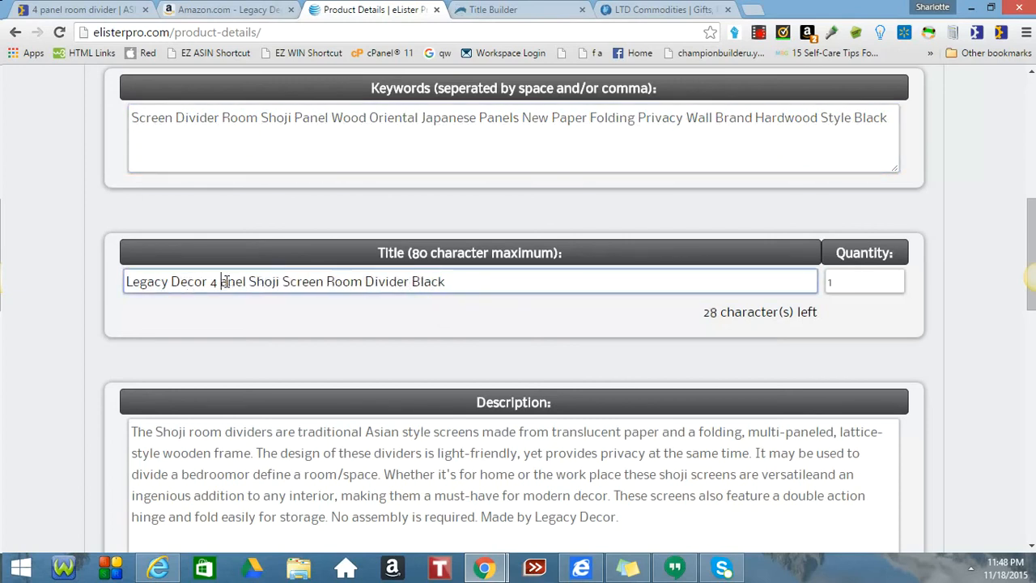
type("P")
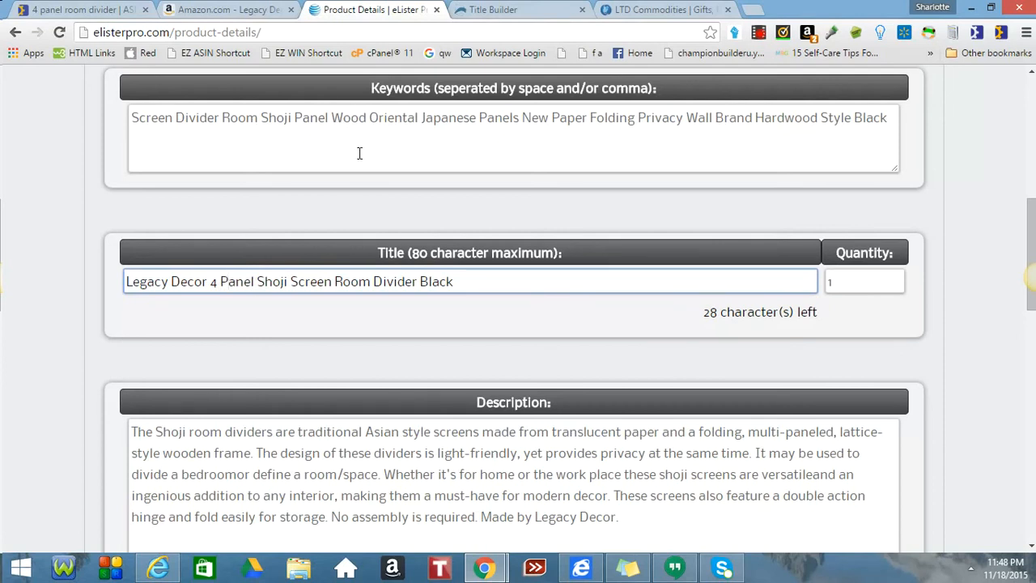
scroll(359, 153, "down", 1)
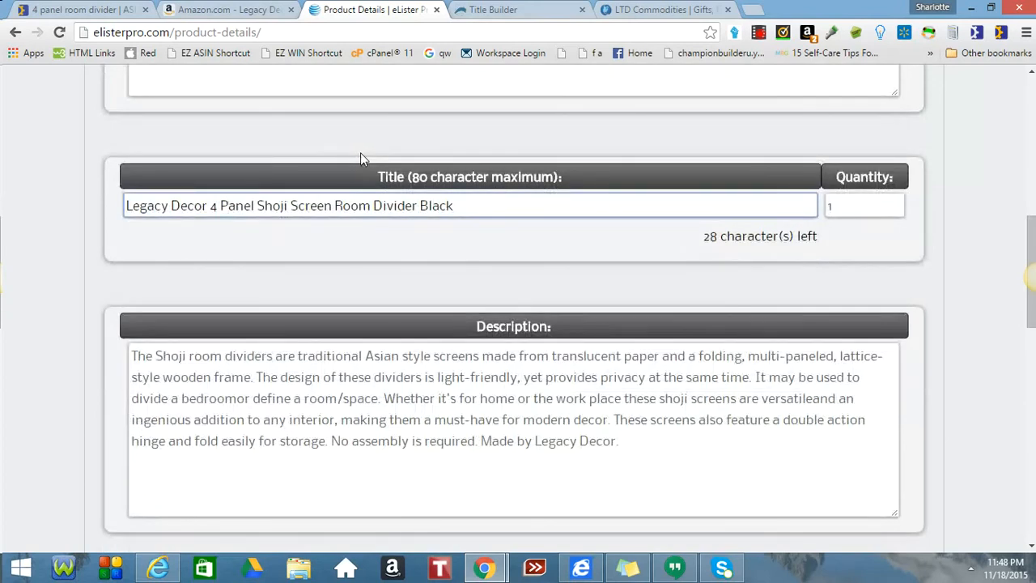
scroll(368, 150, "down", 3)
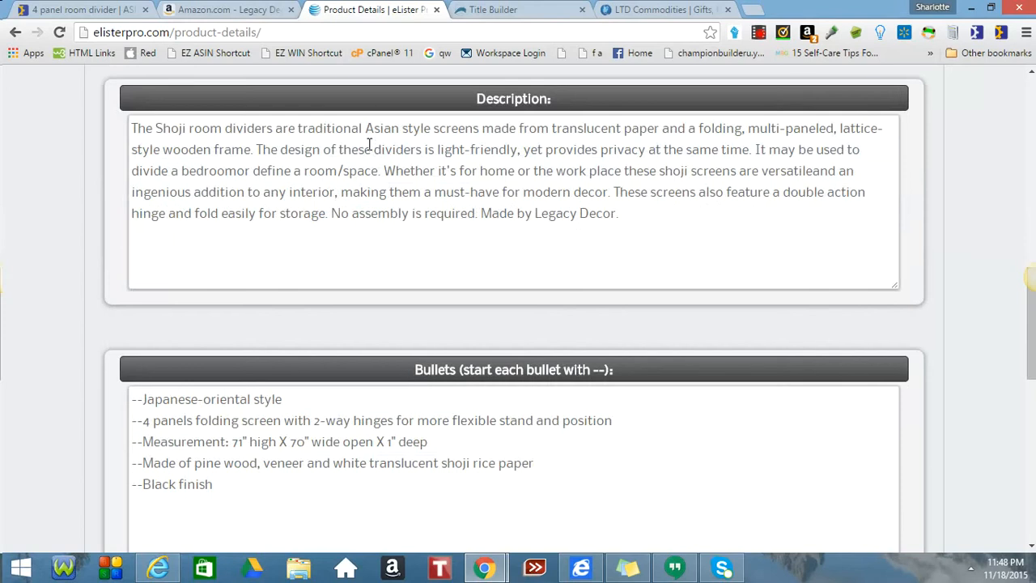
scroll(369, 144, "down", 1)
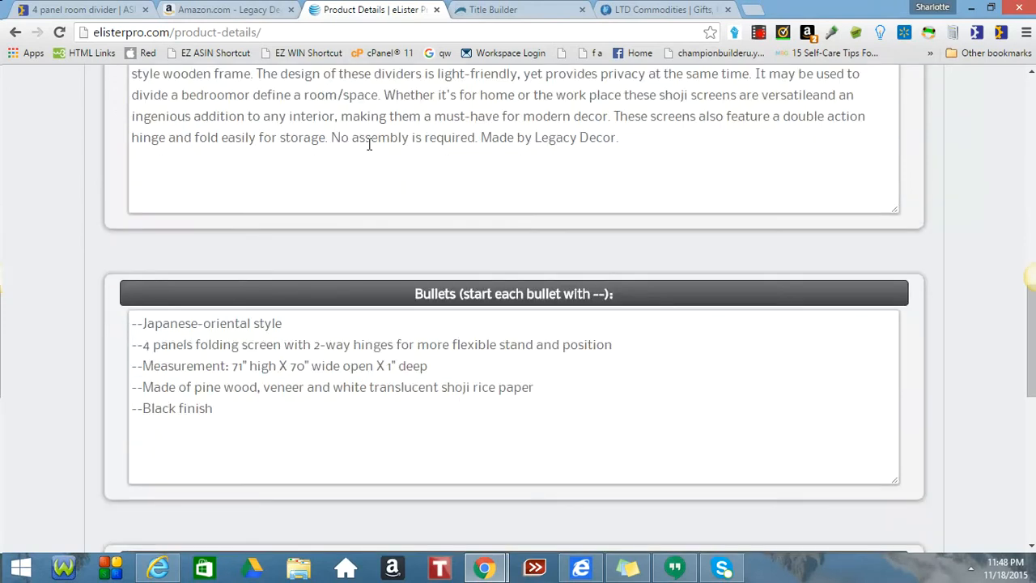
scroll(368, 144, "up", 5)
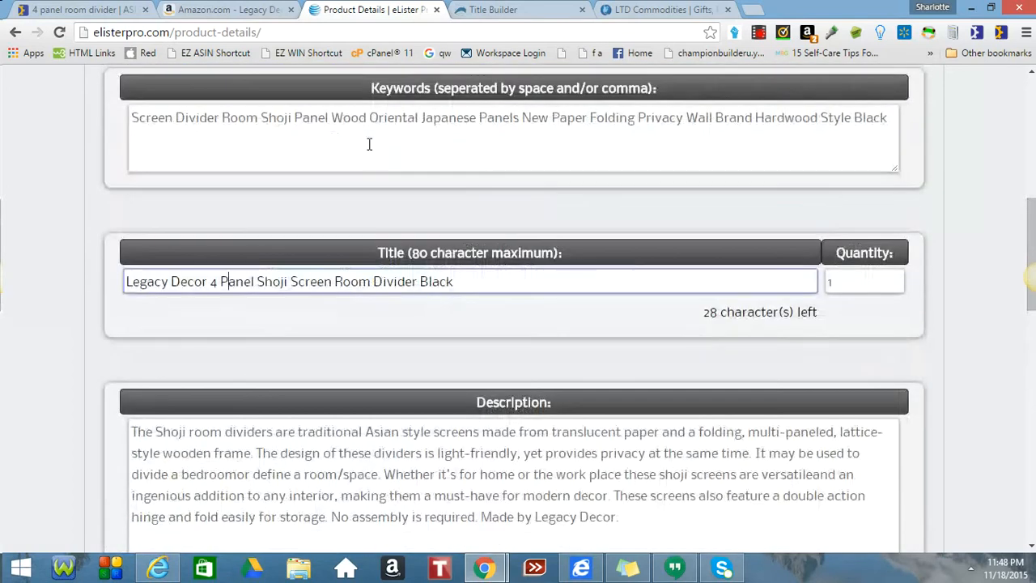
Append 'Wood Oriental' from the keywords to the end of the title.
left_click(330, 118)
left_click_drag(331, 118, 420, 118)
key("ctrl+c")
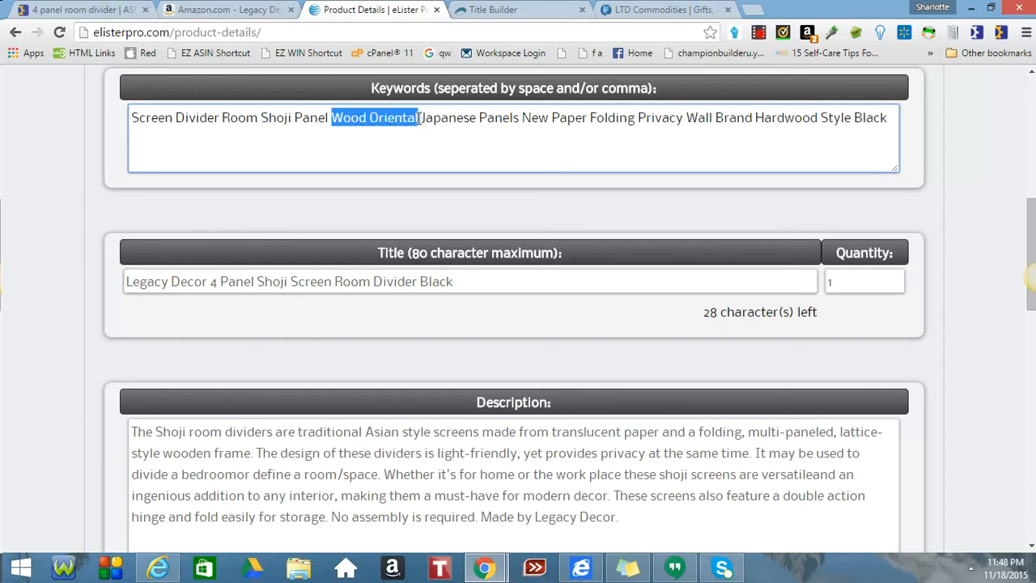
left_click(479, 280)
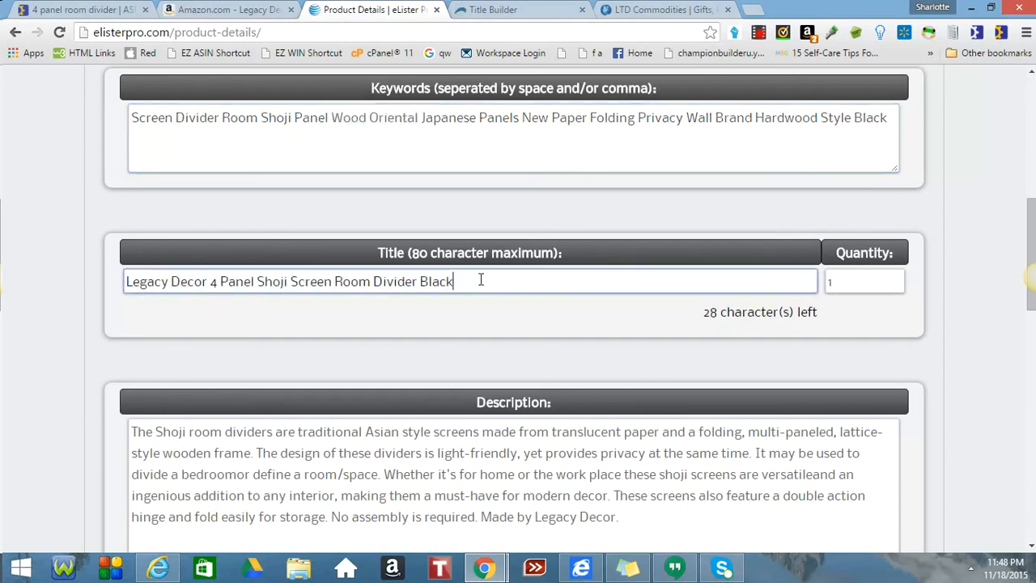
key("ctrl+v")
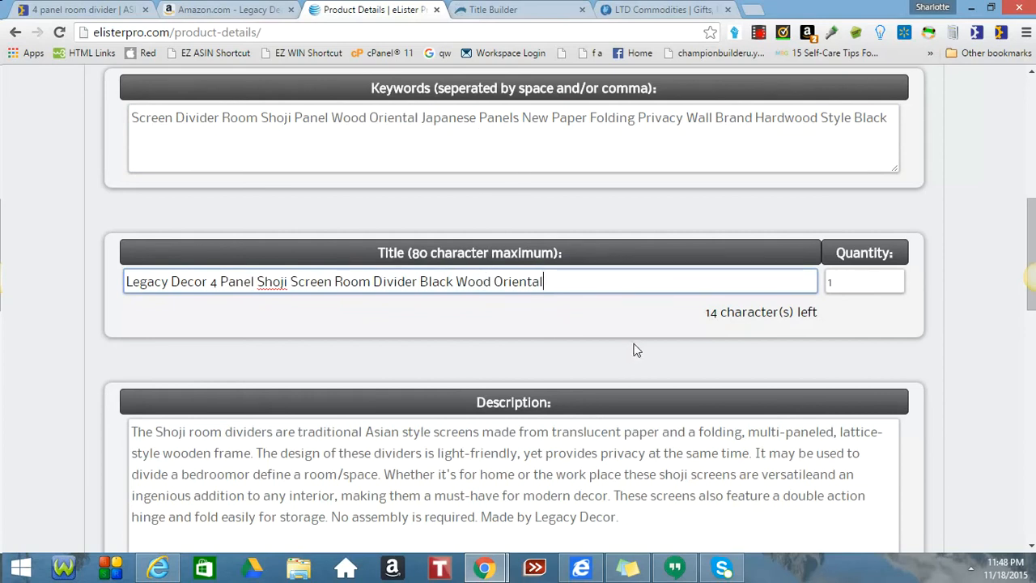
scroll(636, 350, "down", 1)
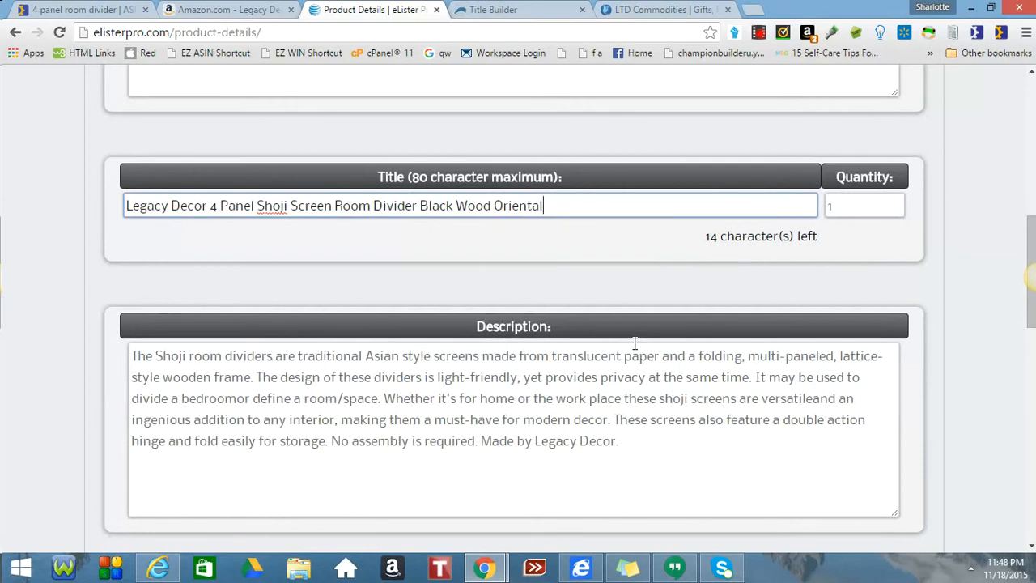
Delete 'Made by Legacy Decor.' from the description and 'Legacy Decor' from the title.
left_click_drag(618, 441, 481, 445)
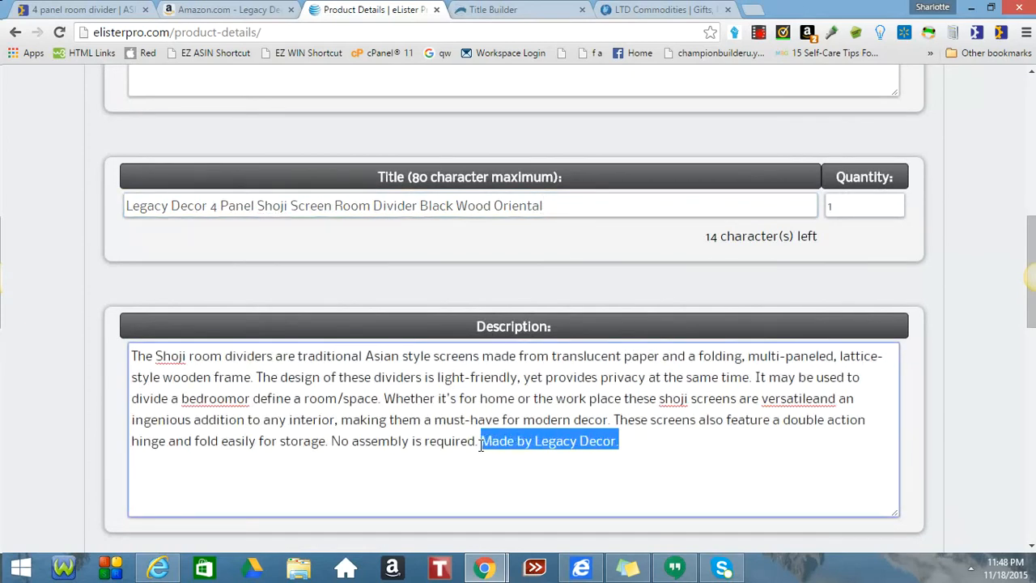
key("BackSpace")
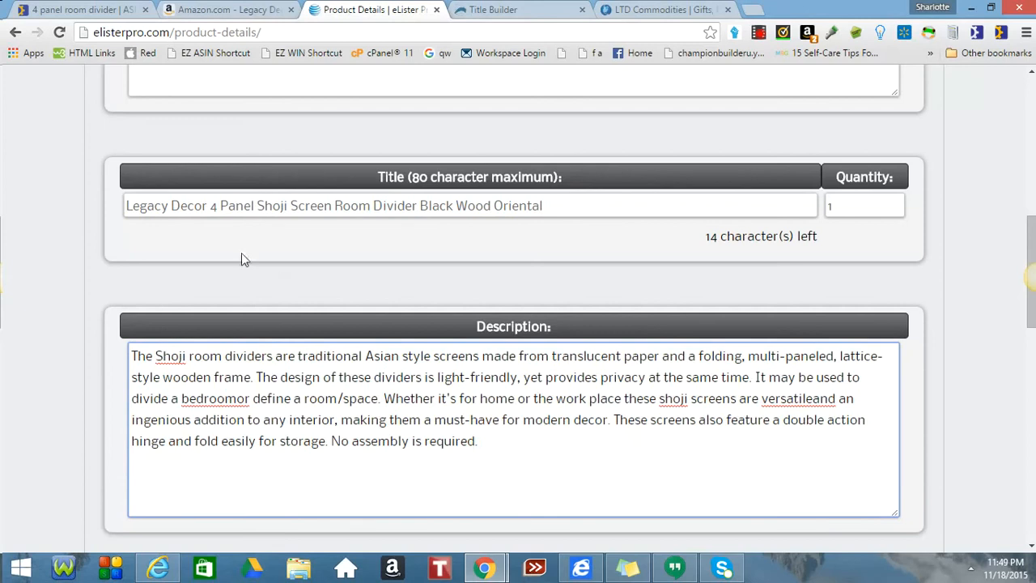
left_click_drag(210, 208, 61, 222)
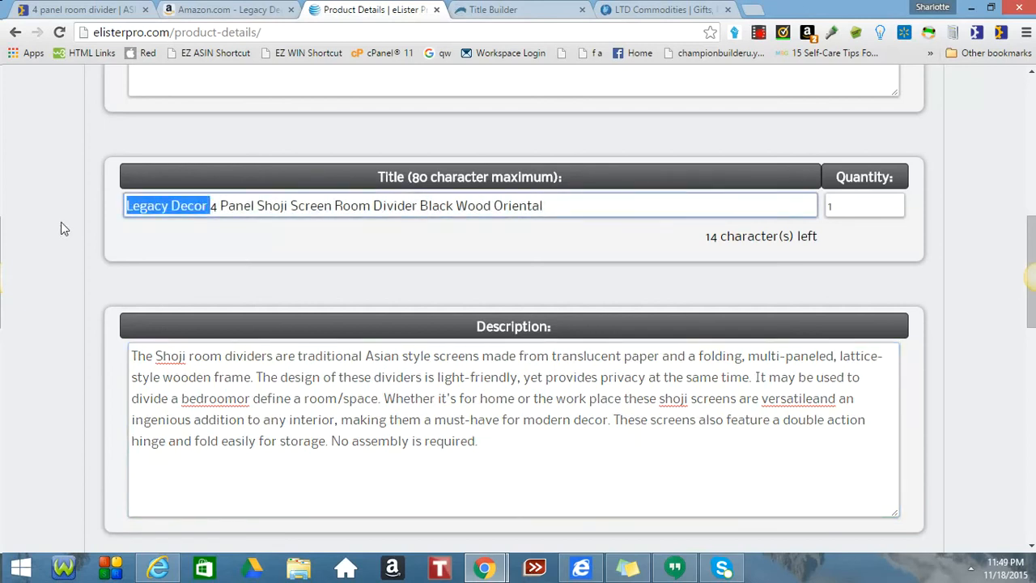
key("BackSpace")
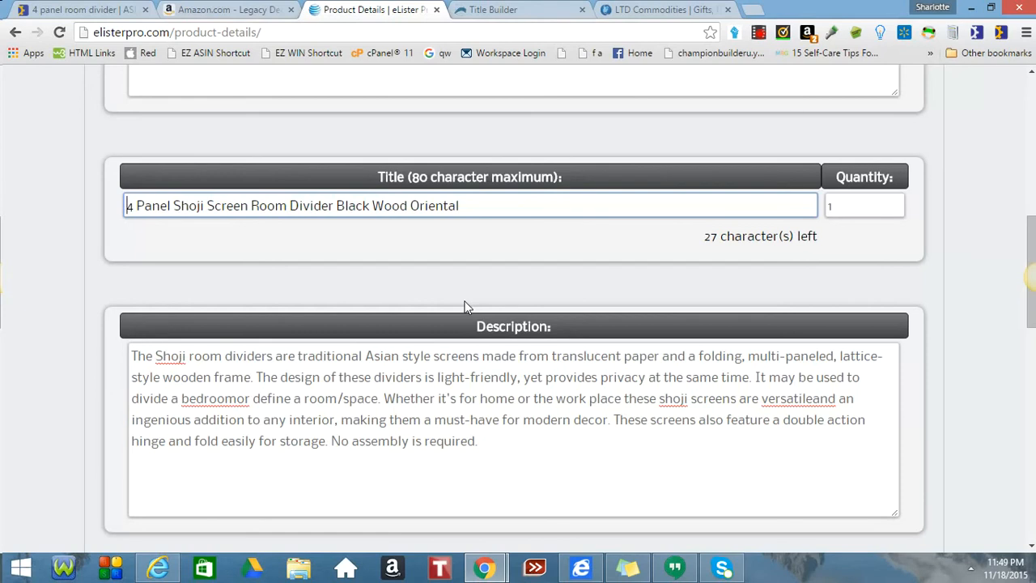
scroll(466, 306, "up", 2)
Add 'Asian' to the end of the title and 'Panel' between Black and Wood.
left_click(484, 358)
type("As")
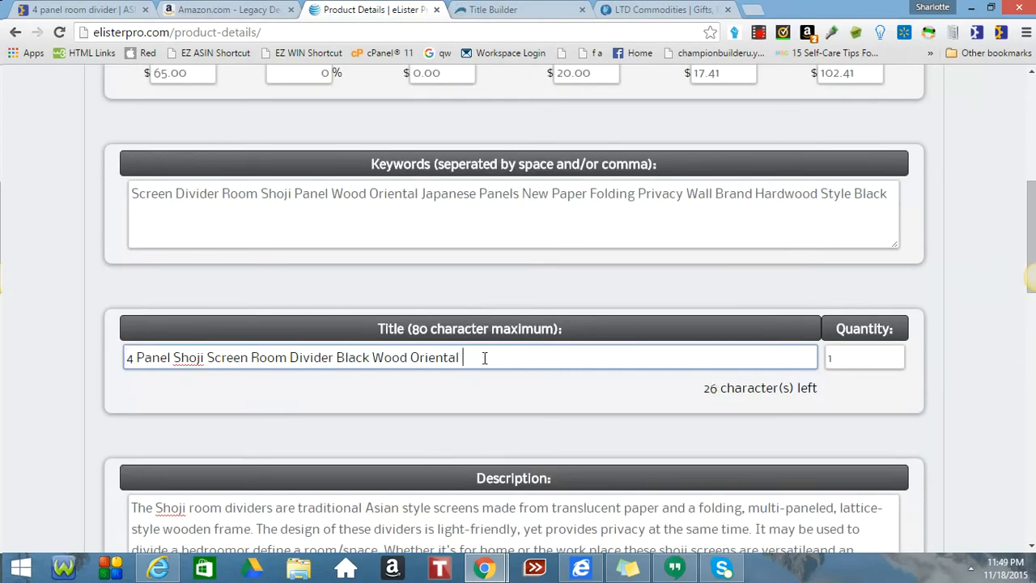
type("ian")
scroll(556, 291, "down", 1)
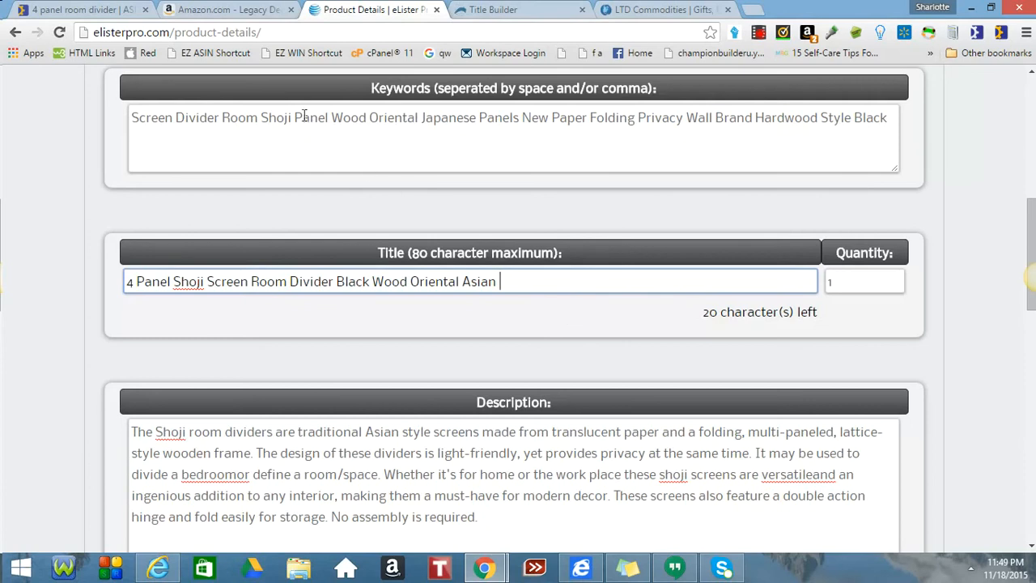
left_click(373, 282)
type("Panel")
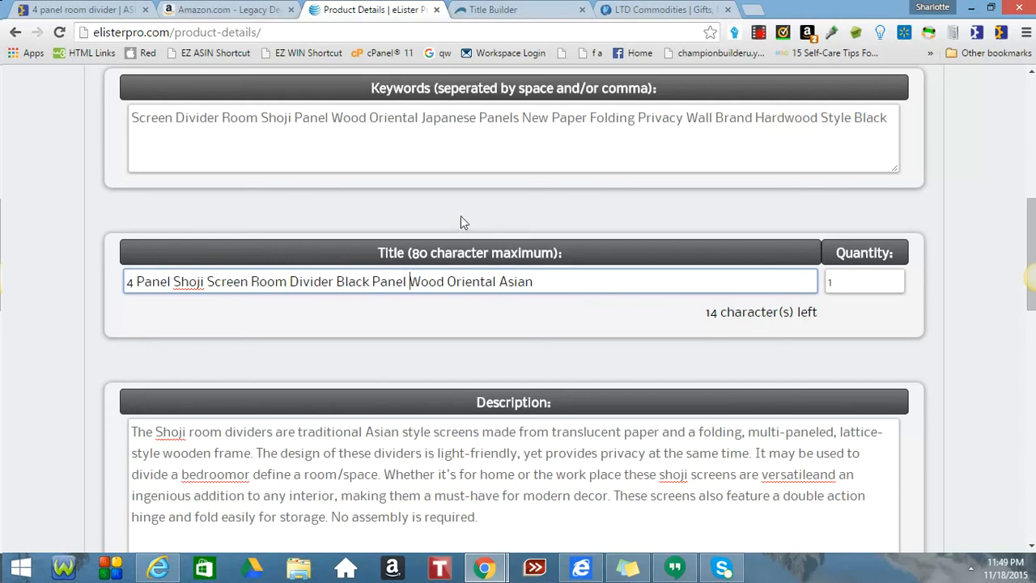
Append 'Folding' from the keywords to the end of the title.
left_click(592, 116)
left_click_drag(592, 116, 681, 116)
key("ctrl+c")
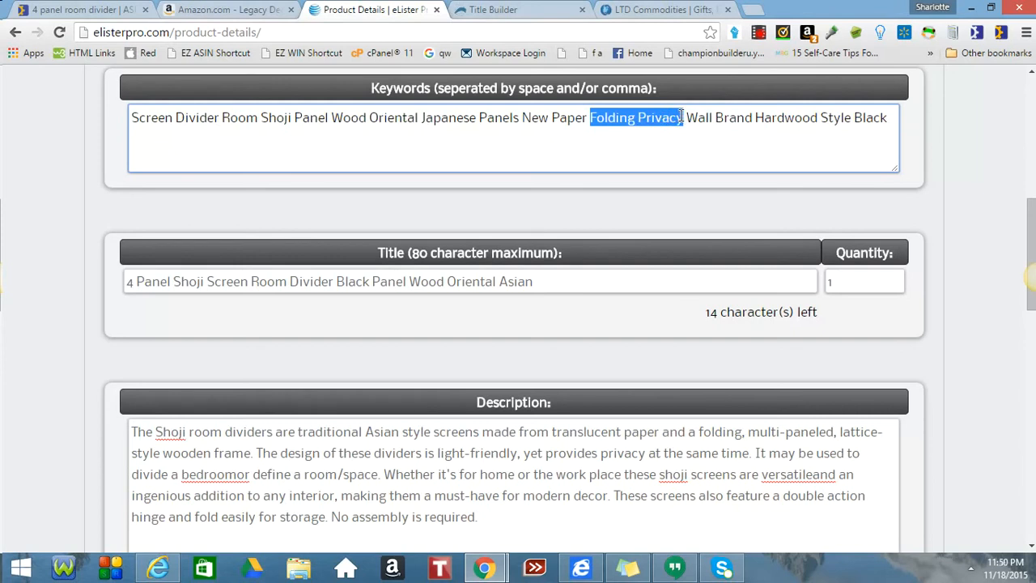
left_click(564, 278)
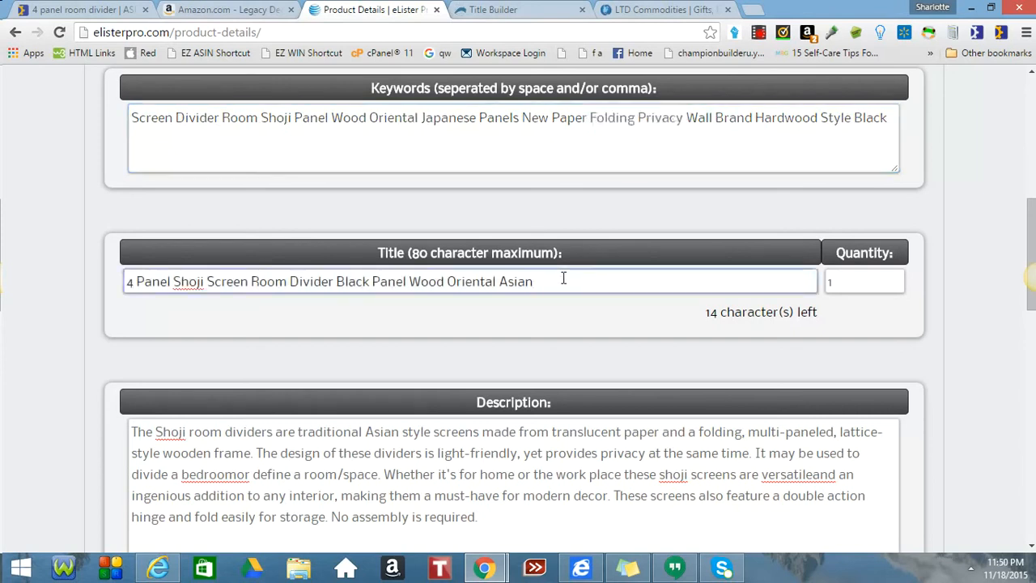
key("ctrl+v")
key("BackSpace")
key("BackSpace")
key("BackSpace")
key("BackSpace")
key("BackSpace")
key("BackSpace")
key("BackSpace")
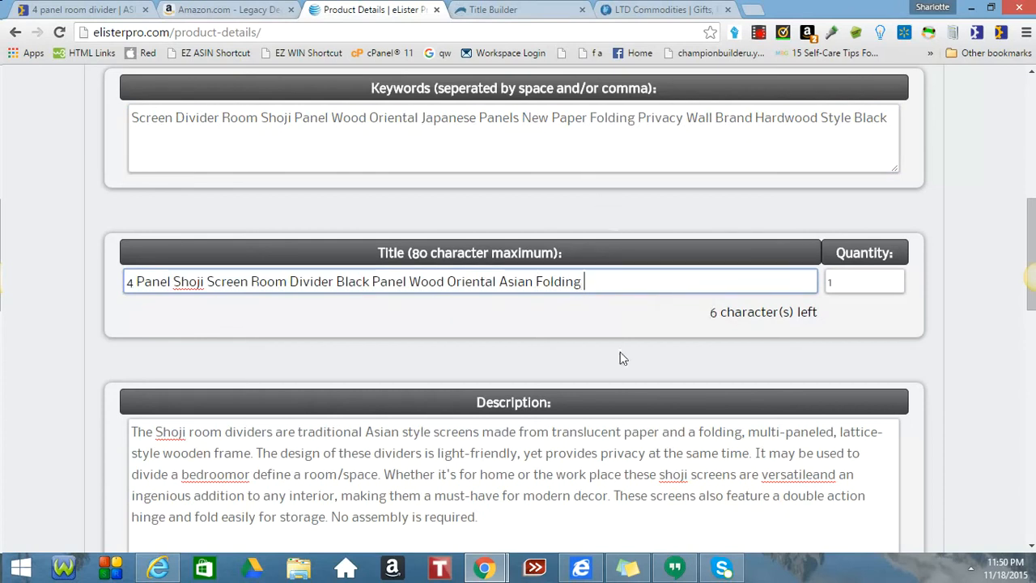
scroll(623, 359, "down", 2)
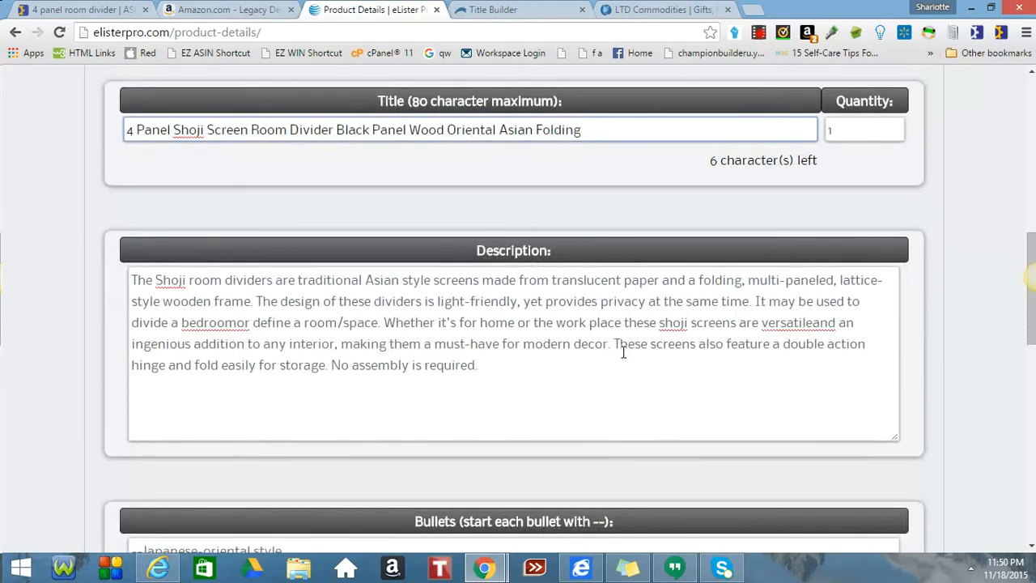
Split 'versatileand' and 'bedroomor' into separate words in the description.
left_click(812, 322)
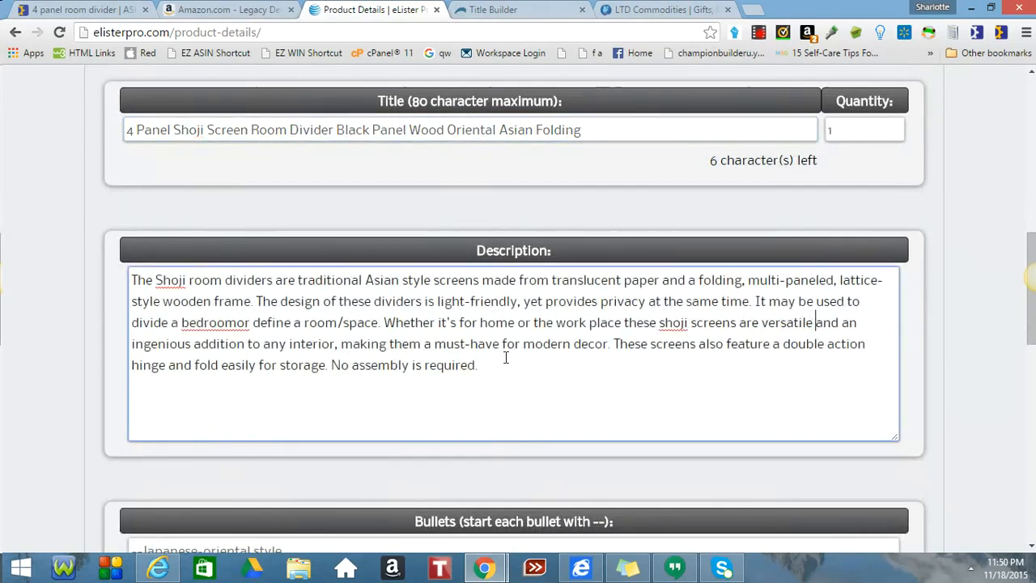
left_click(239, 323)
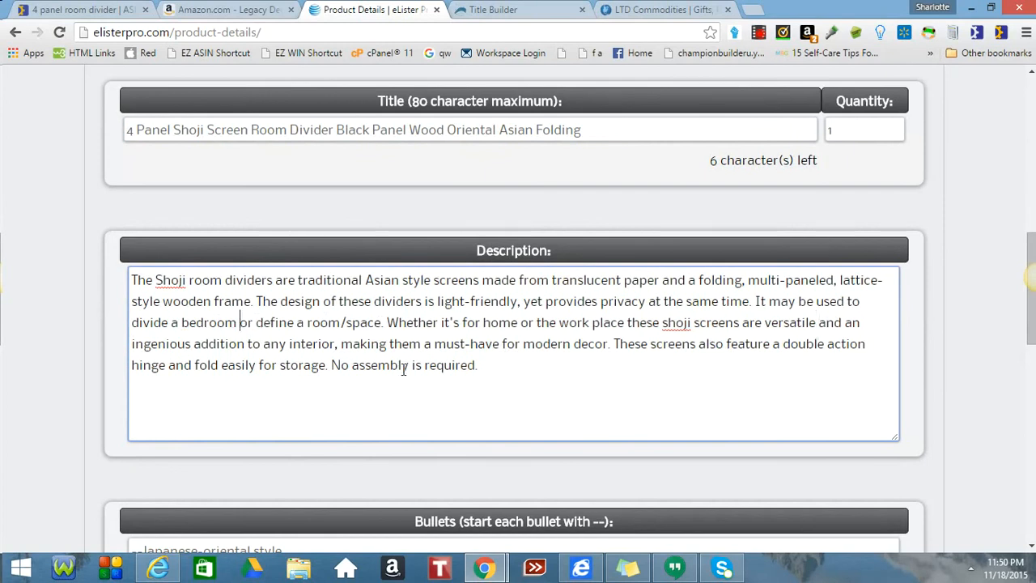
scroll(486, 324, "down", 1)
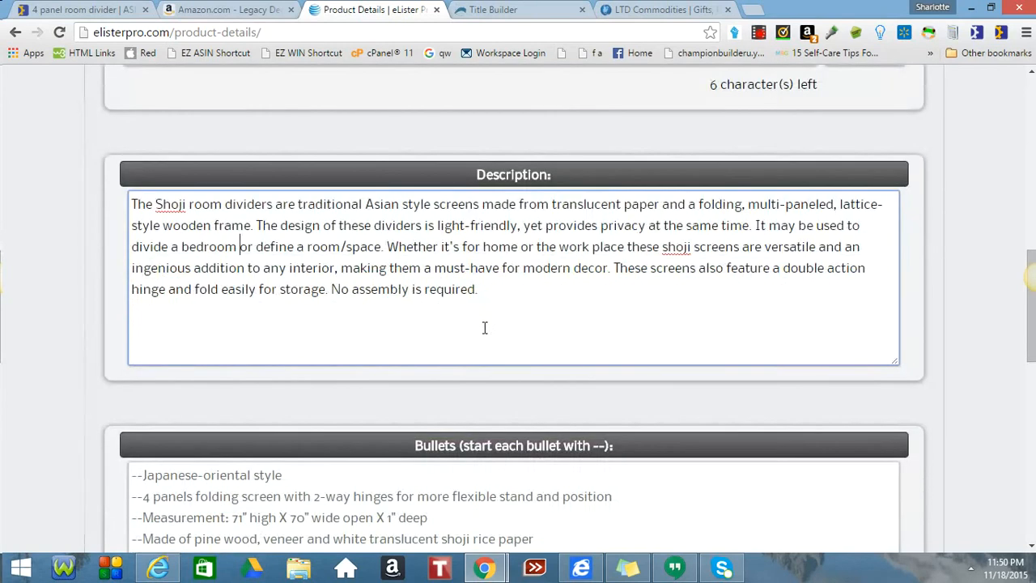
scroll(484, 327, "down", 2)
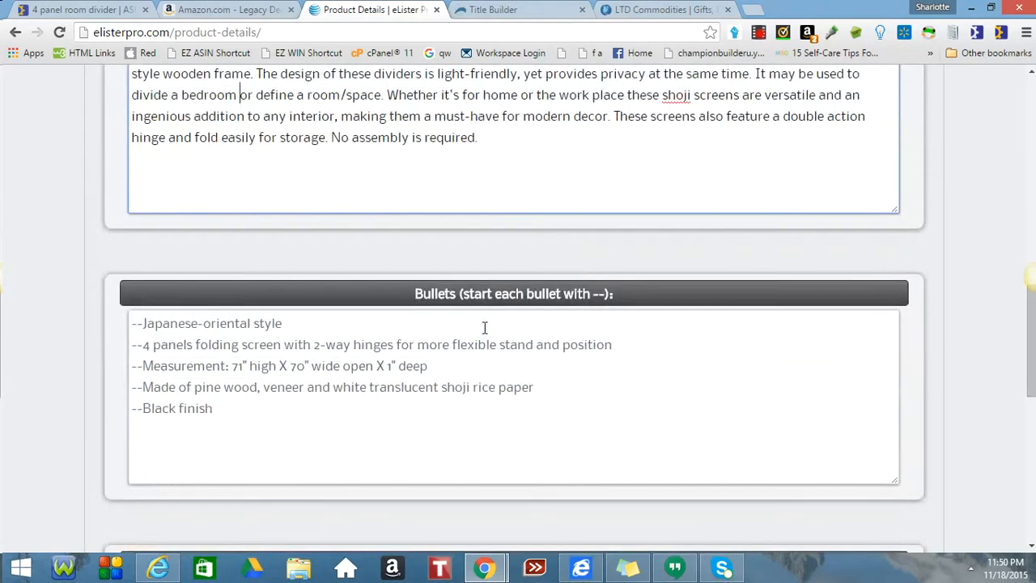
scroll(485, 327, "up", 5)
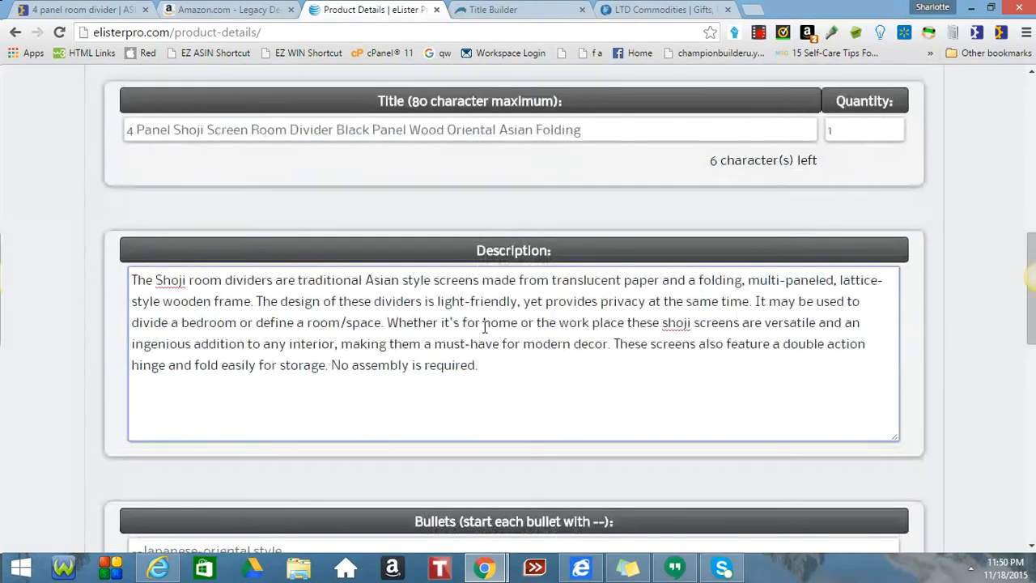
End the title with 'Paper' and add 'Asian' to the end of the keywords.
left_click(586, 284)
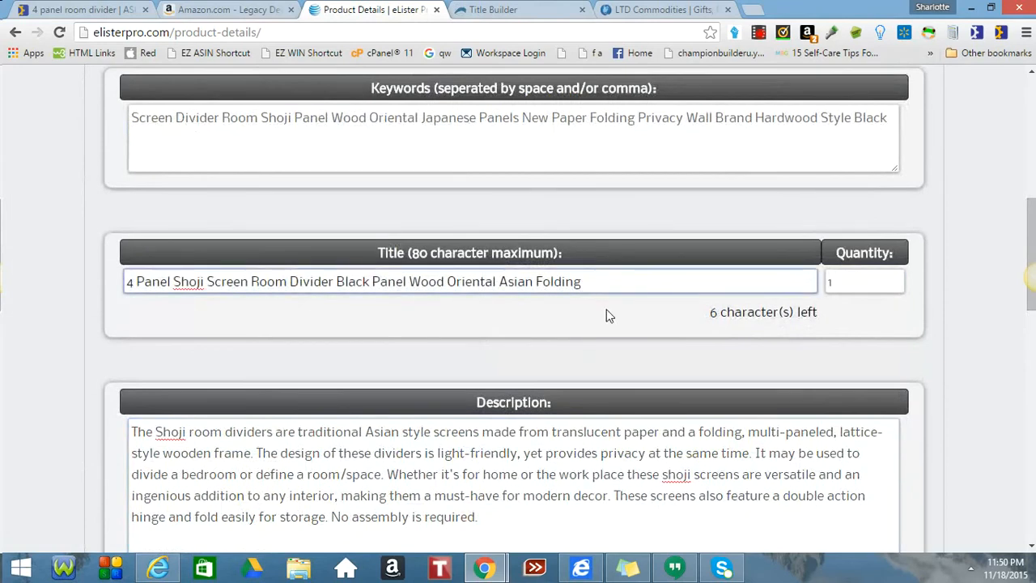
type("Paper")
left_click(886, 119)
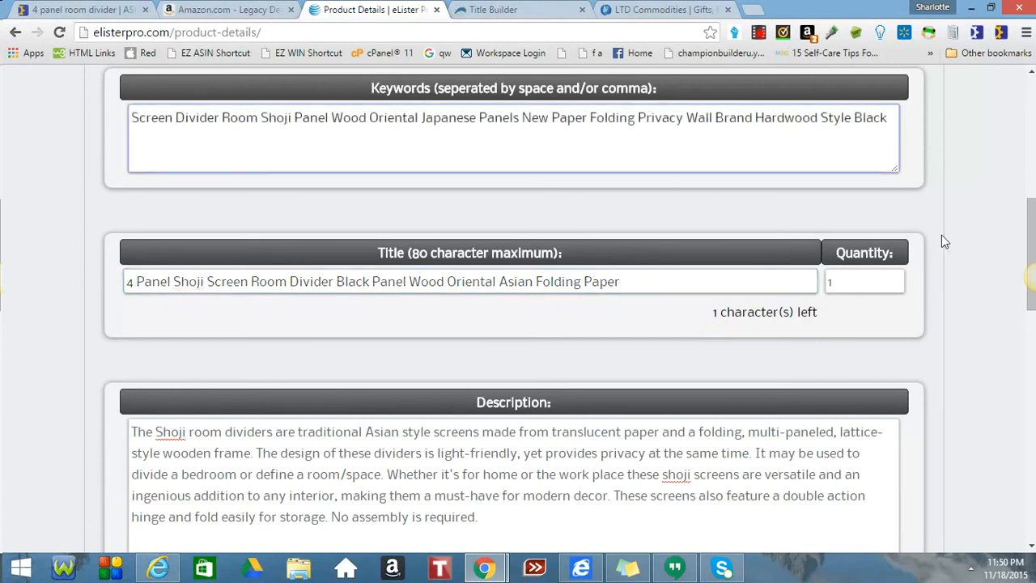
type("asian")
key("BackSpace")
key("BackSpace")
key("BackSpace")
key("BackSpace")
key("BackSpace")
key("BackSpace")
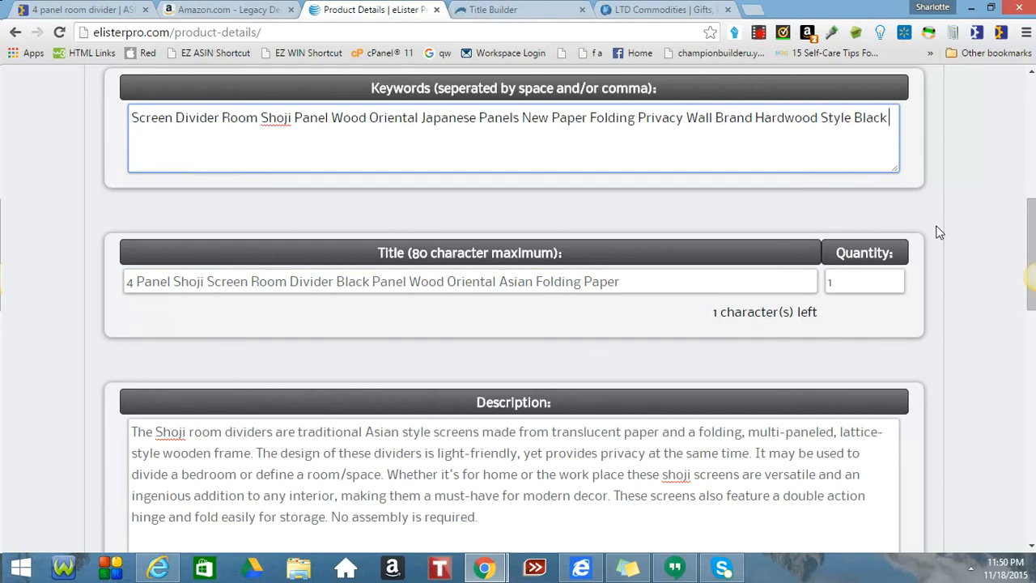
type("Asian")
scroll(698, 319, "down", 1)
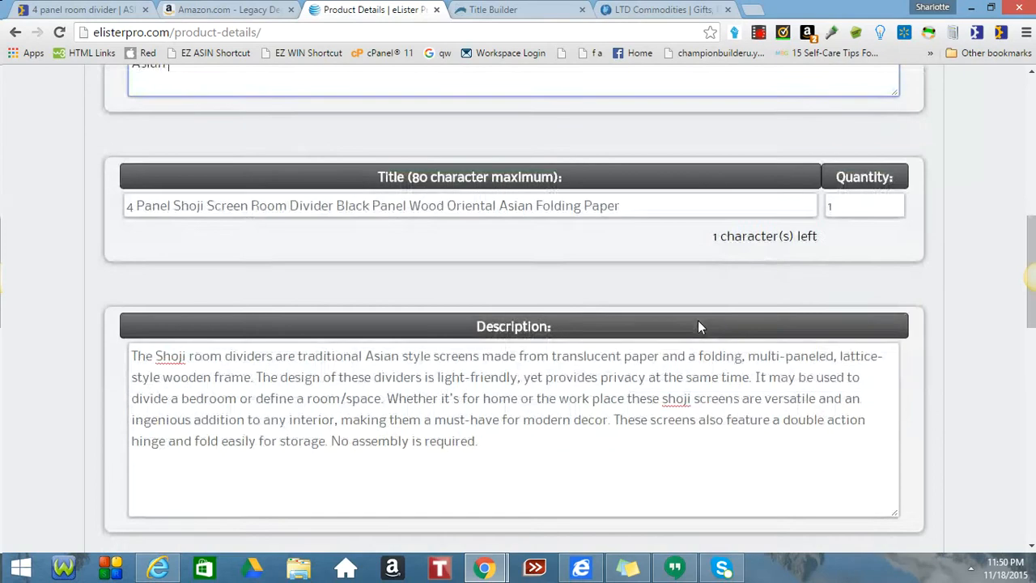
scroll(698, 320, "down", 1)
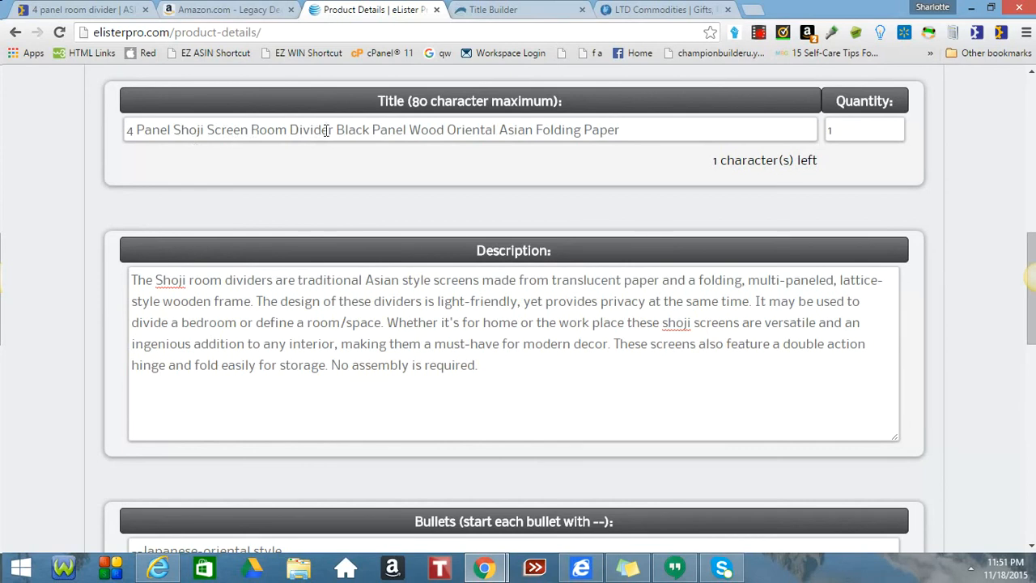
Start the description with '4 Panel Shoji Screen Room Divider for the home or office.'.
left_click_drag(334, 130, 96, 149)
key("ctrl+c")
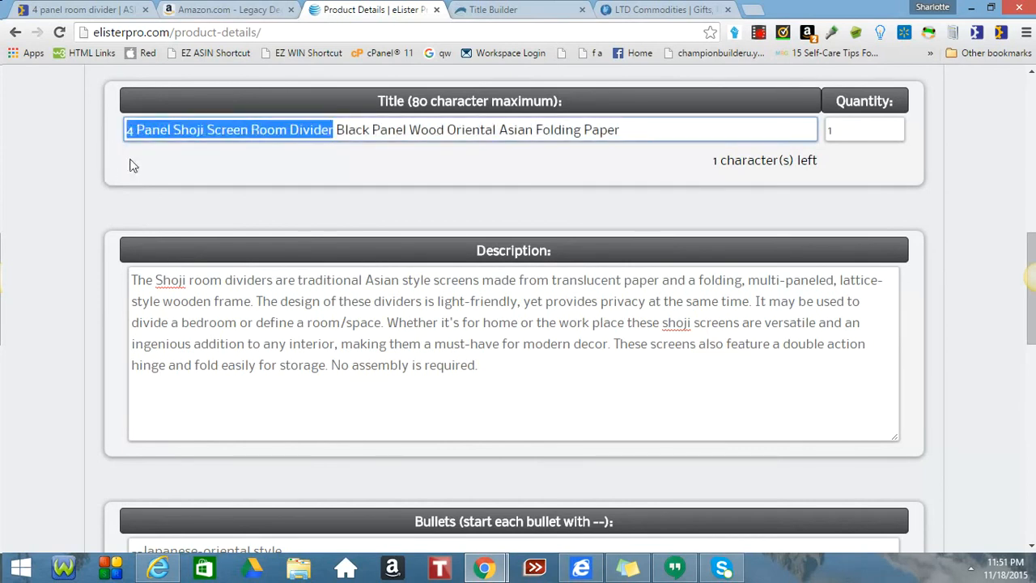
left_click(128, 280)
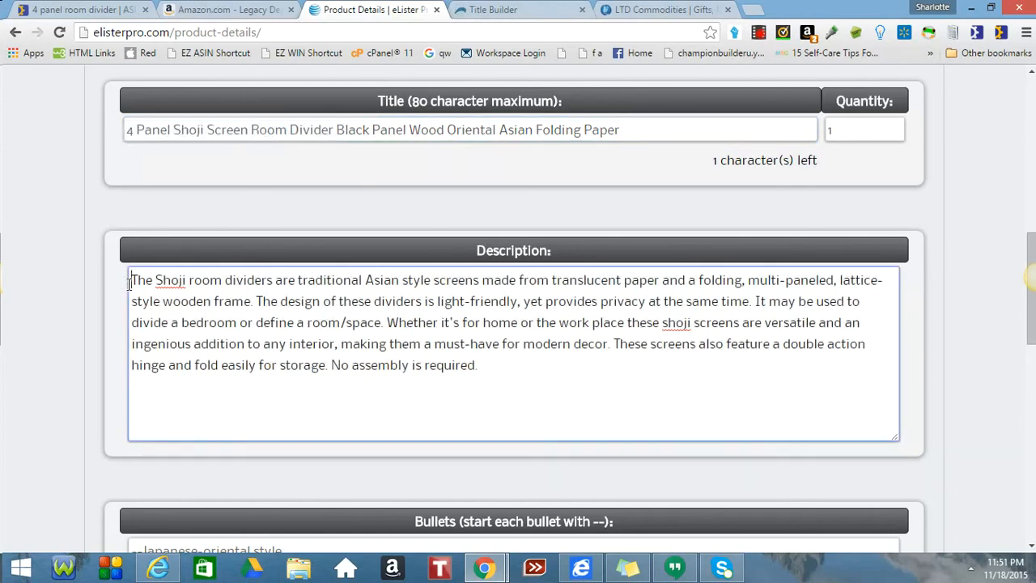
key("ctrl+v")
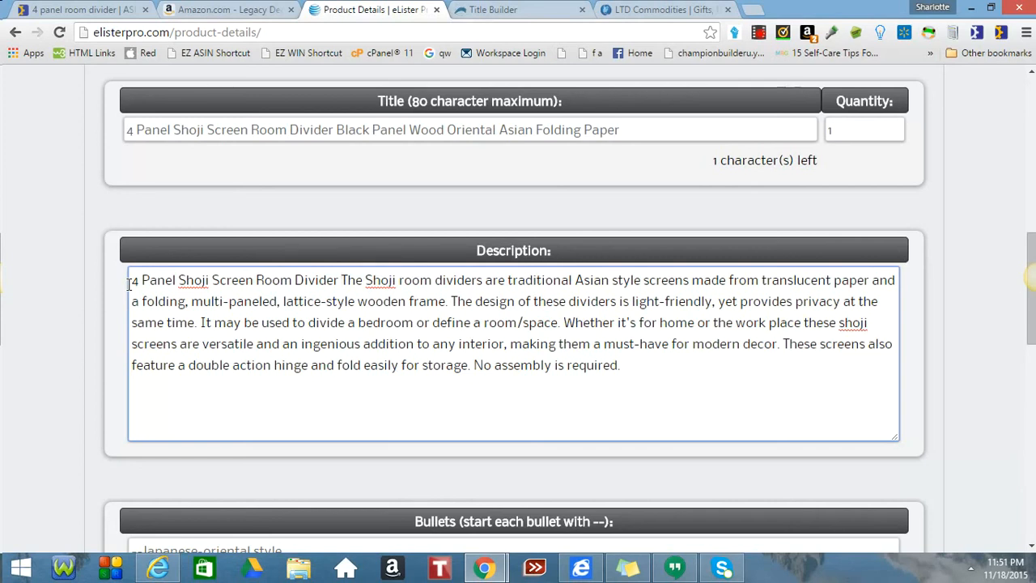
type("for the ")
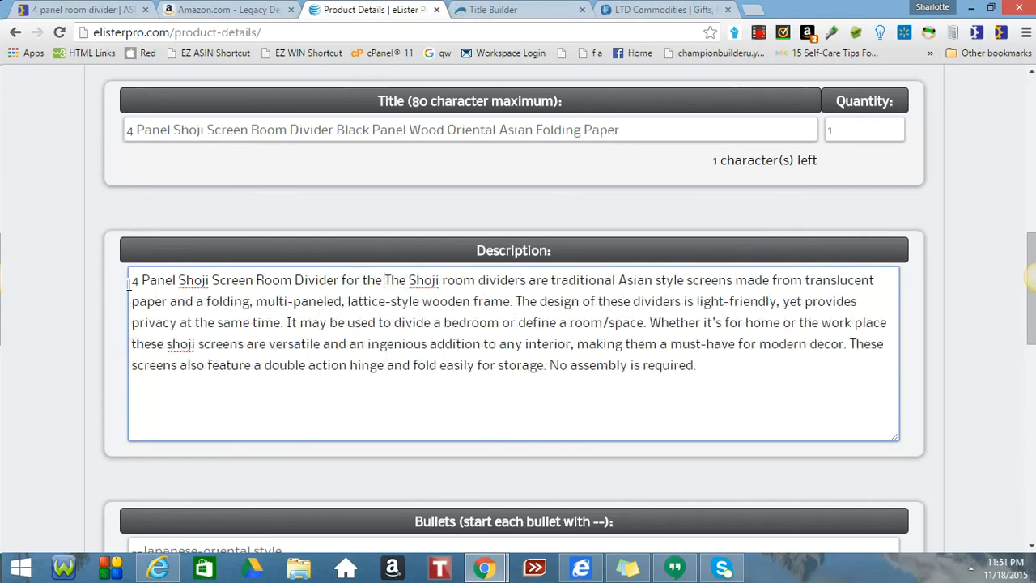
type("home")
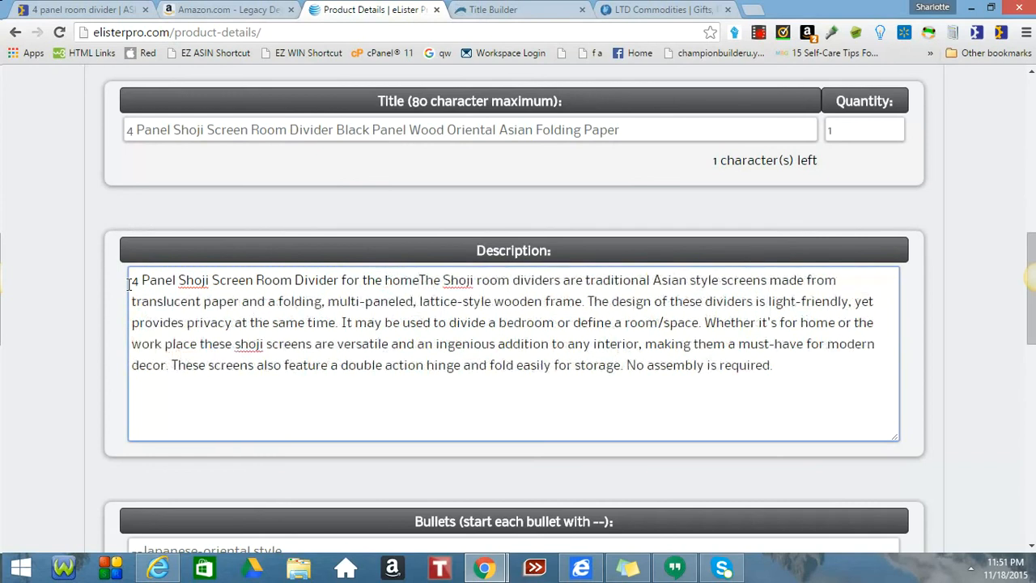
type(" or offi")
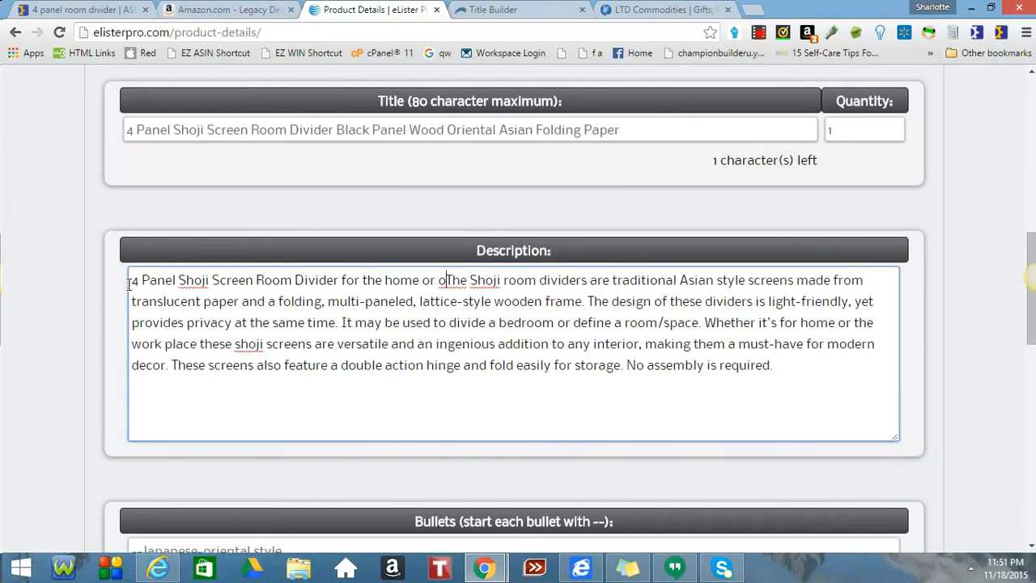
type("ce.")
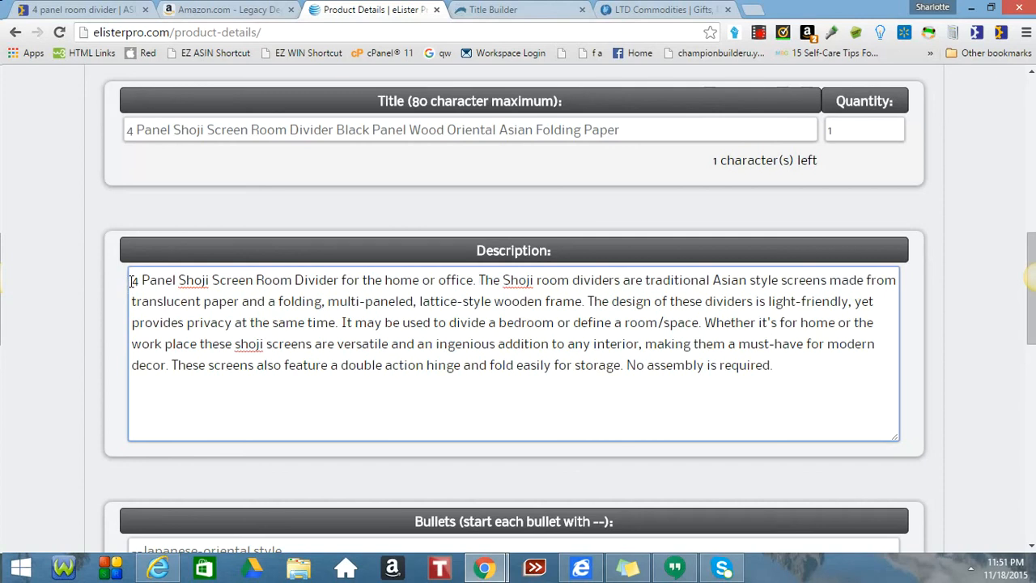
scroll(300, 273, "down", 2)
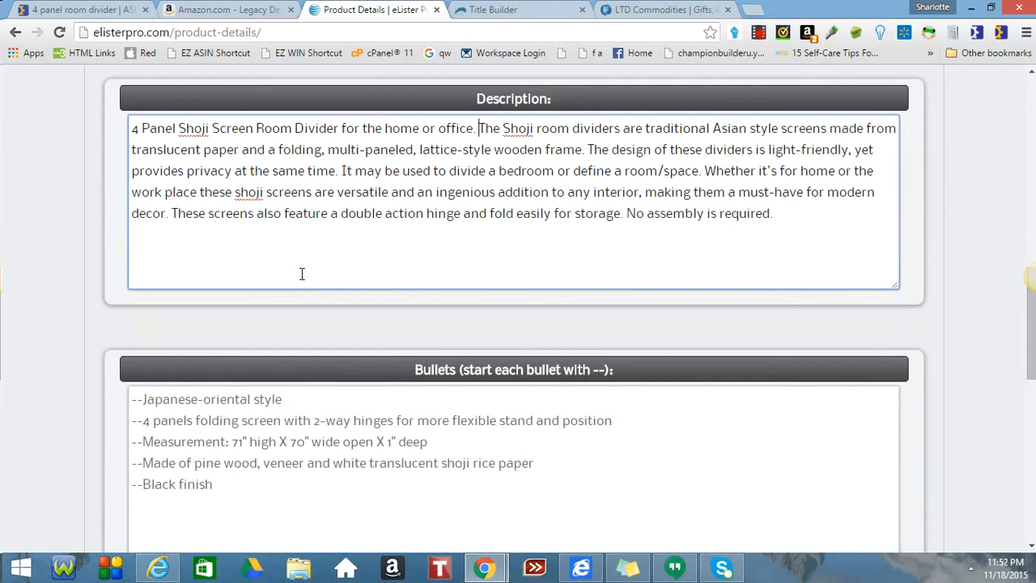
Delete 'high' and 'wide open' from the measurement bullet.
scroll(301, 273, "down", 2)
scroll(302, 274, "down", 1)
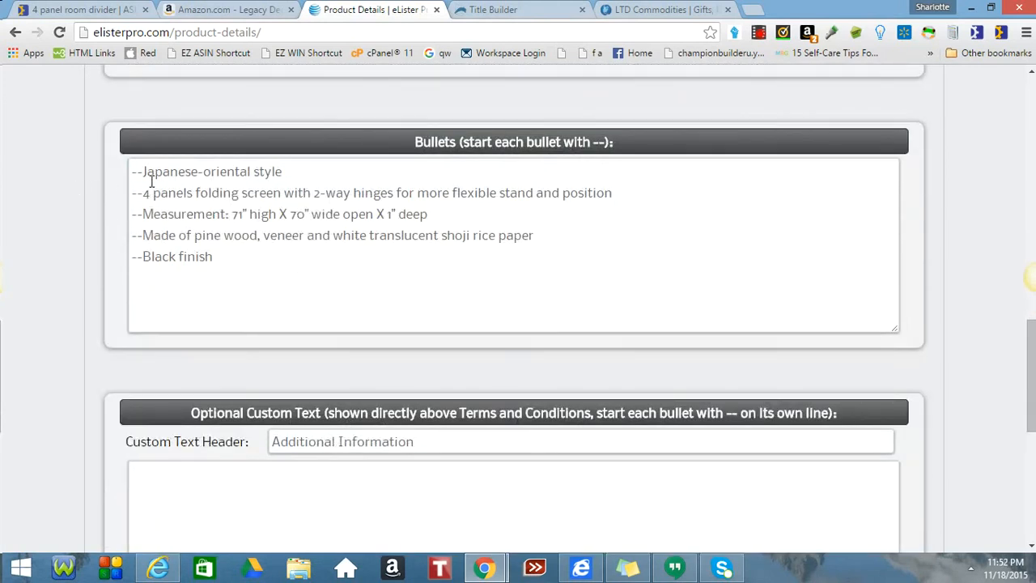
double_click(273, 213)
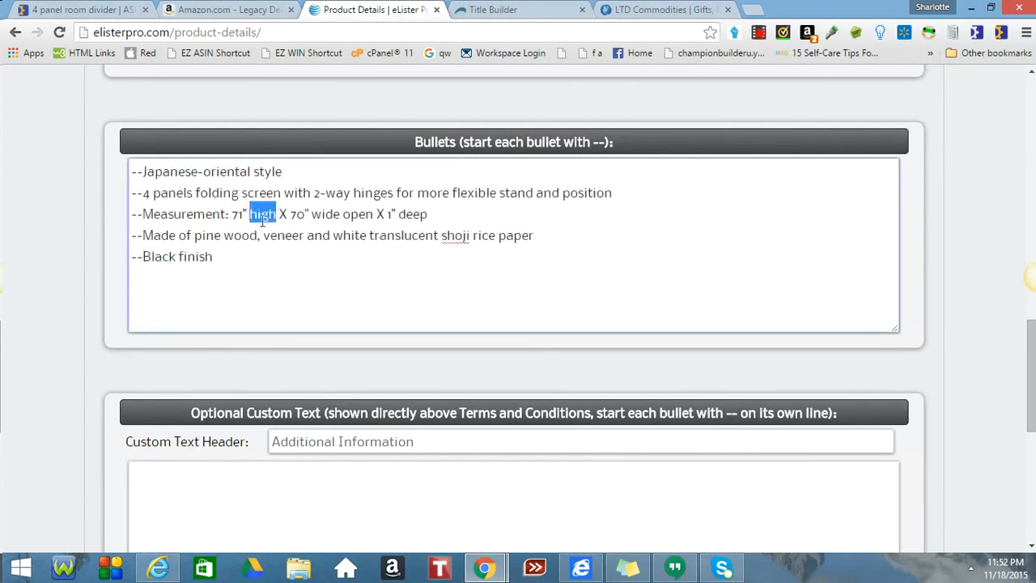
key("BackSpace")
key("BackSpace")
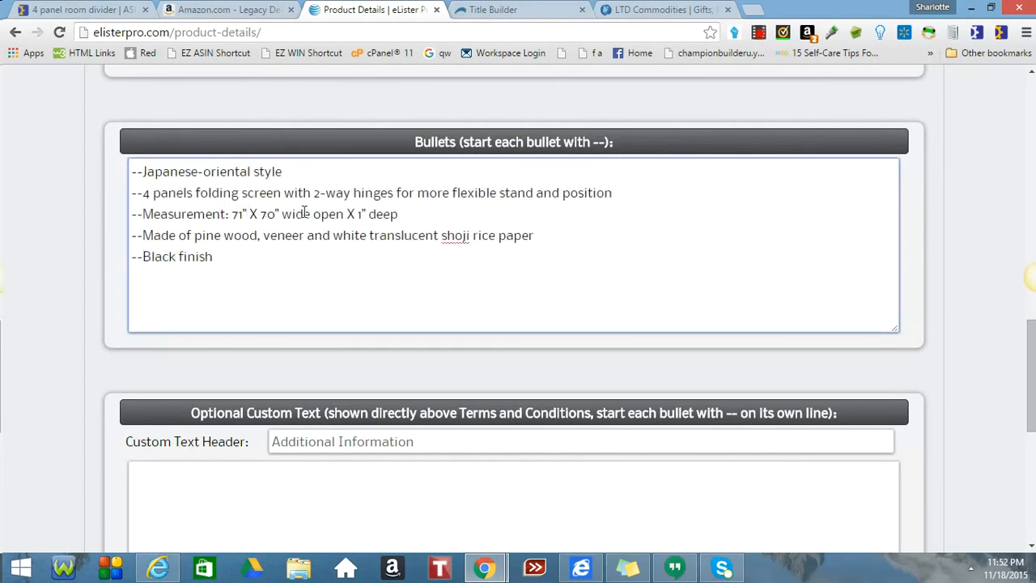
left_click(342, 214)
left_click_drag(341, 214, 281, 215)
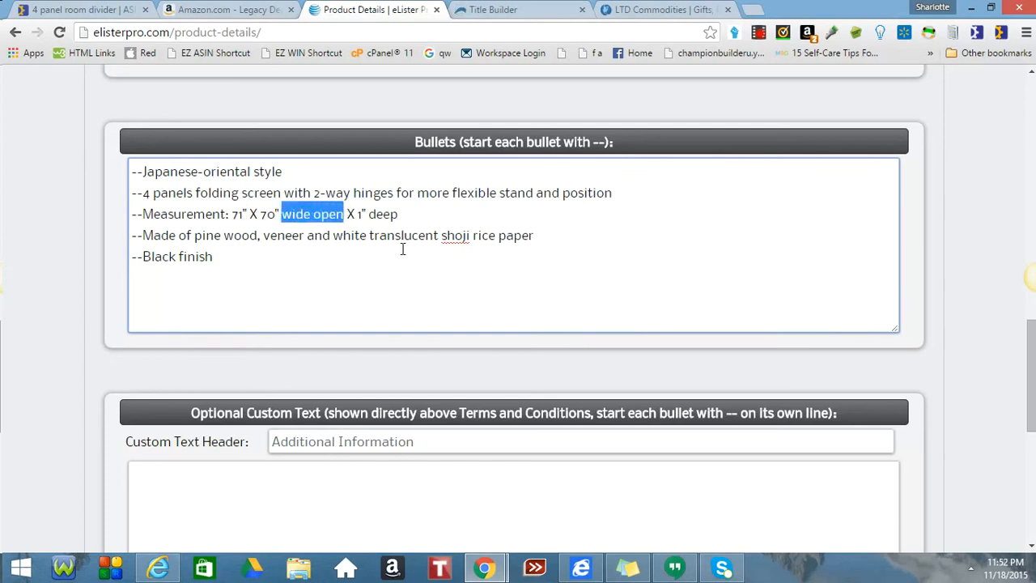
key("BackSpace")
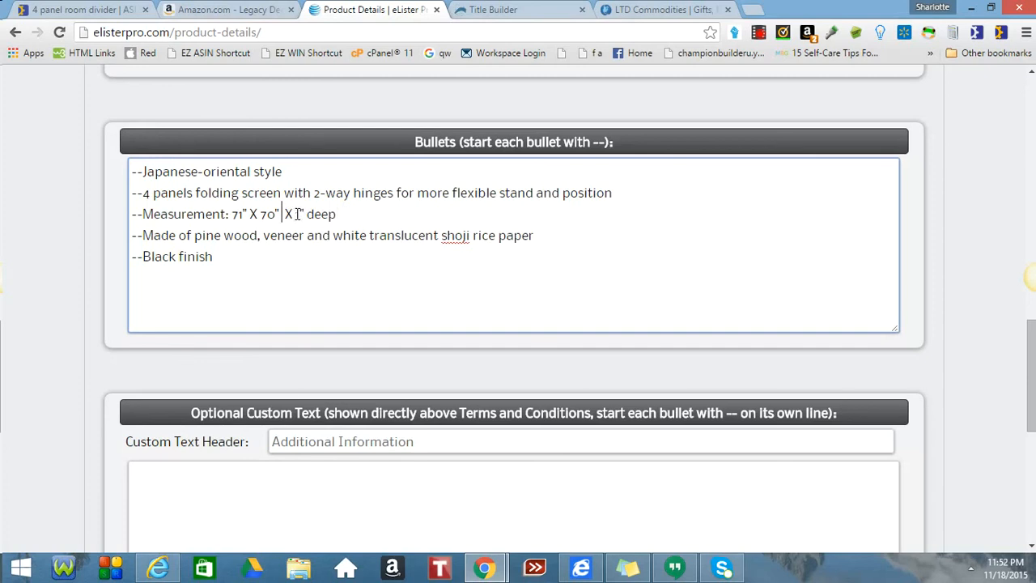
Lowercase both X separators and remove 'deep' so the bullet reads 71" x 70" x 1".
left_click_drag(294, 213, 288, 213)
type("x")
left_click_drag(257, 214, 251, 214)
type("x")
left_click_drag(335, 214, 306, 217)
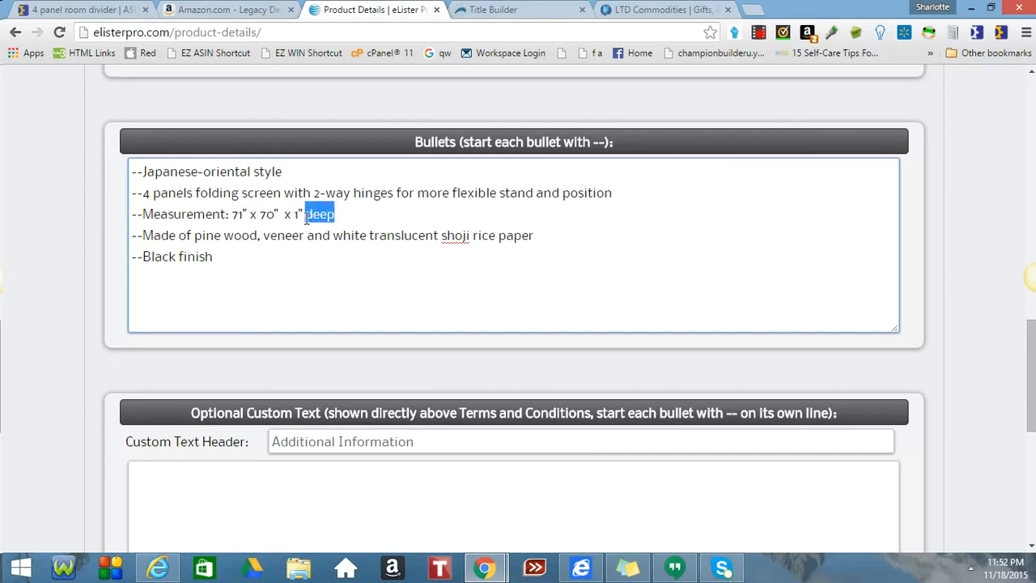
key("BackSpace")
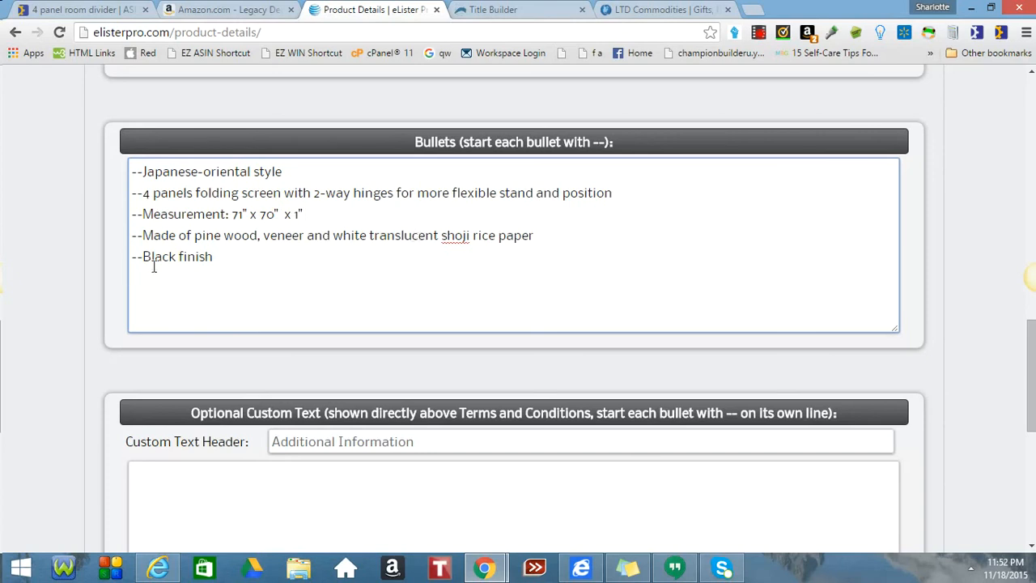
Replace 'and' with '&' in the pine-wood veneer bullet.
left_click_drag(329, 234, 308, 235)
type("&")
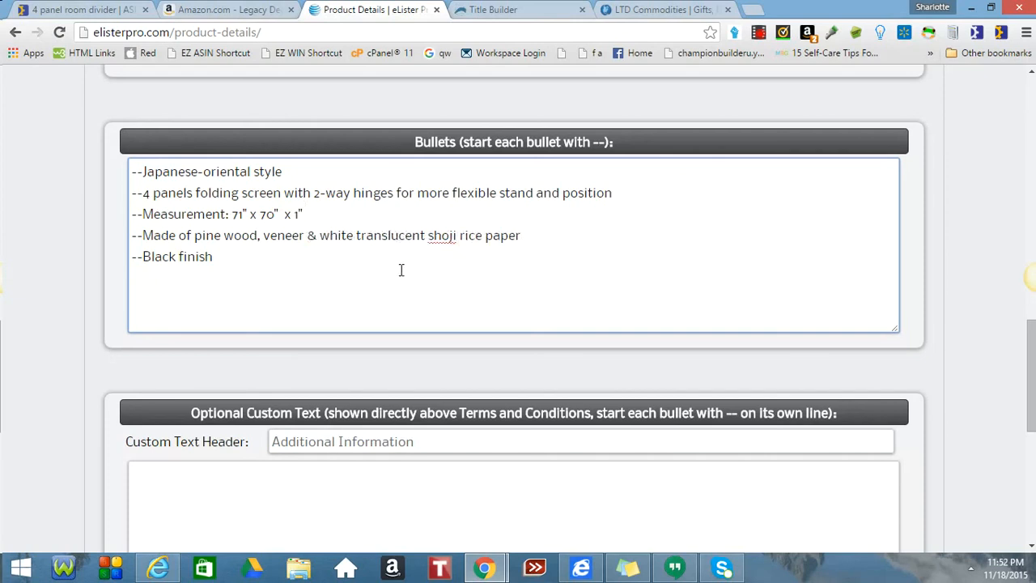
scroll(400, 270, "down", 5)
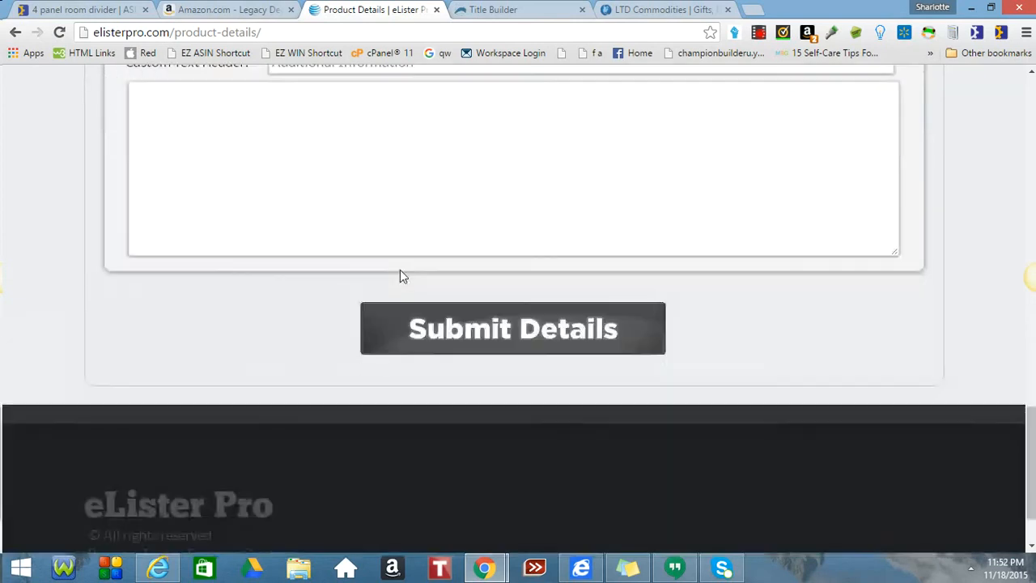
Submit the edited product details and review the template choices and listing options.
left_click(438, 335)
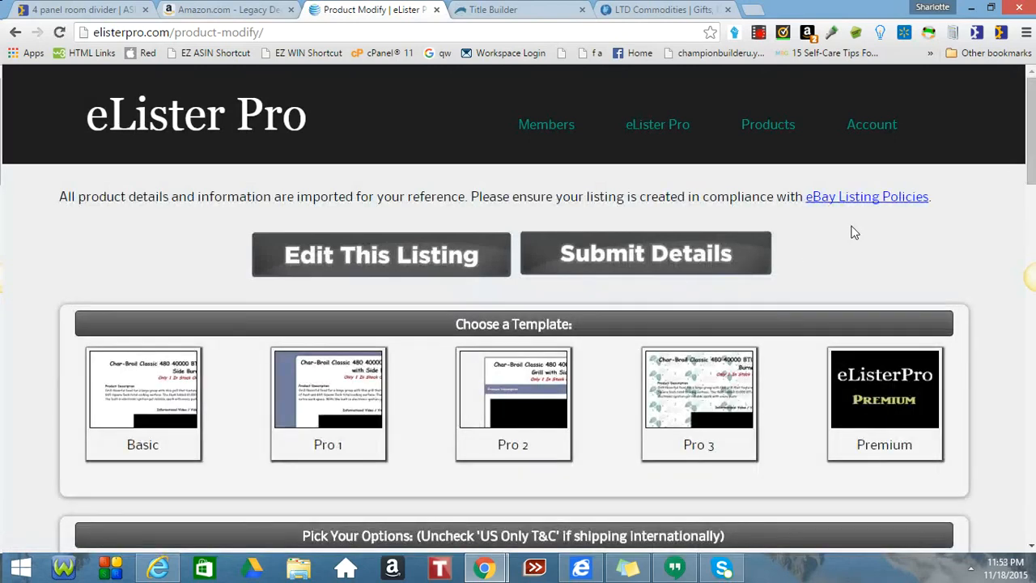
scroll(852, 232, "down", 3)
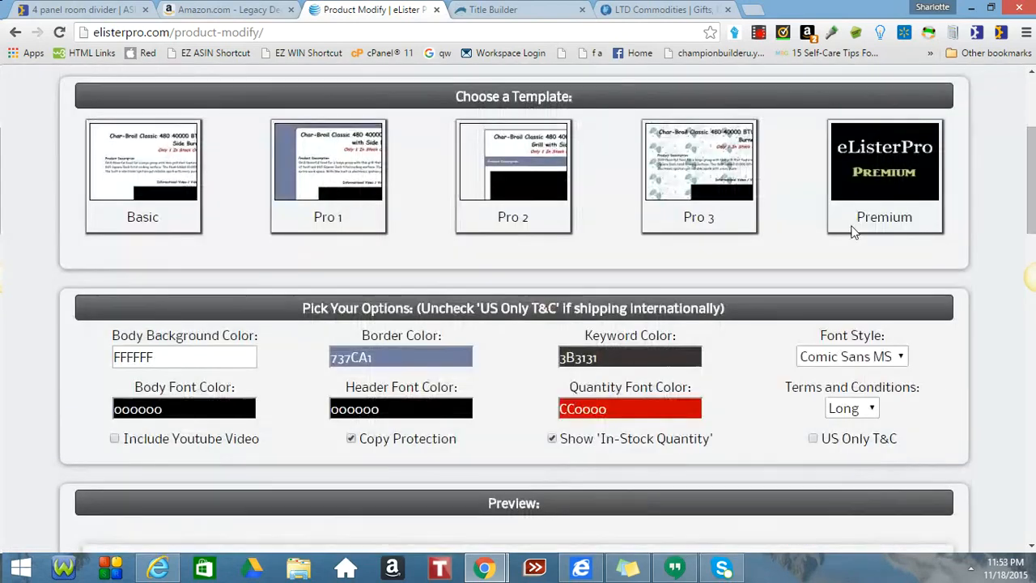
scroll(852, 232, "up", 1)
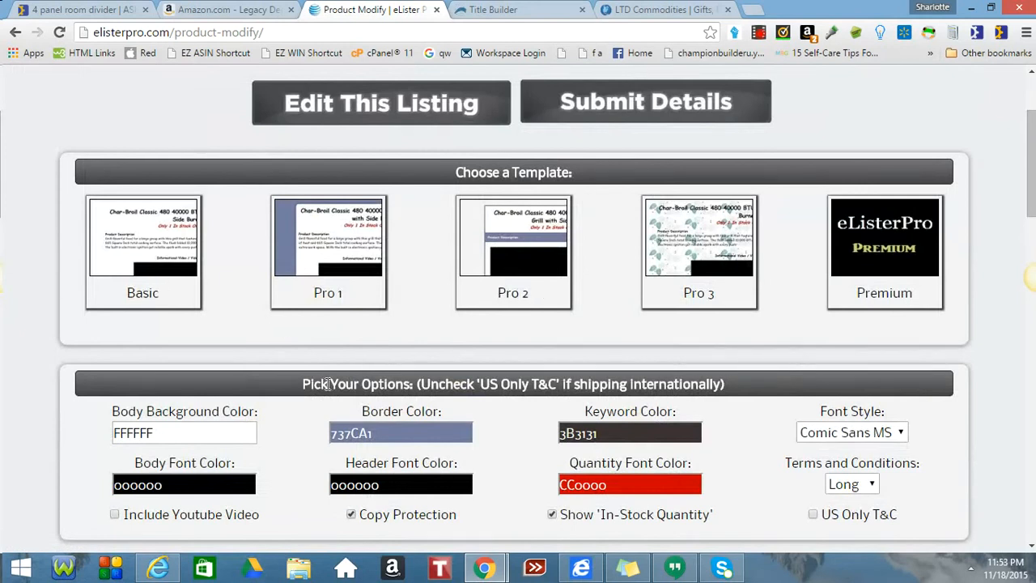
scroll(327, 388, "down", 1)
scroll(327, 389, "down", 2)
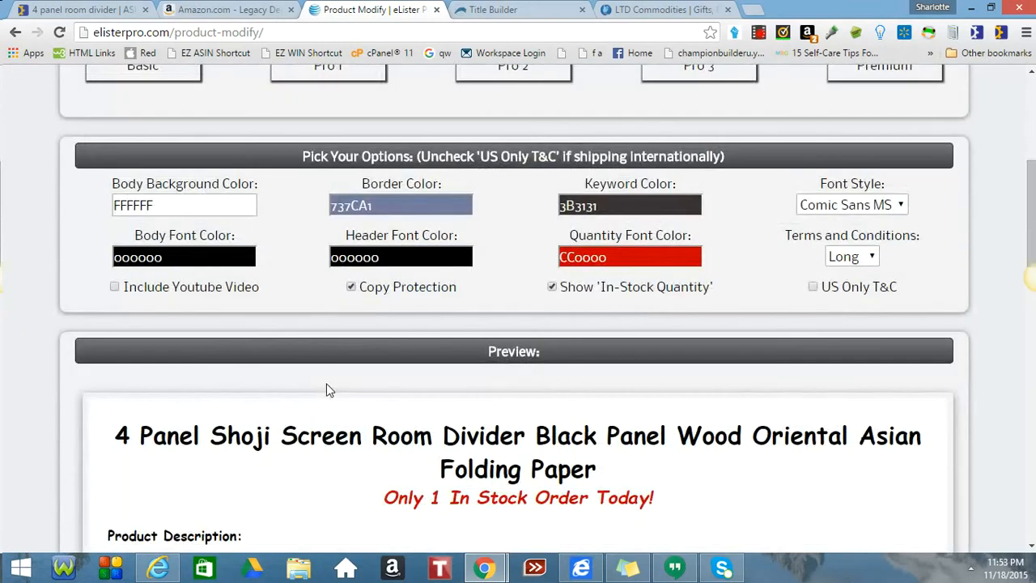
scroll(327, 390, "down", 1)
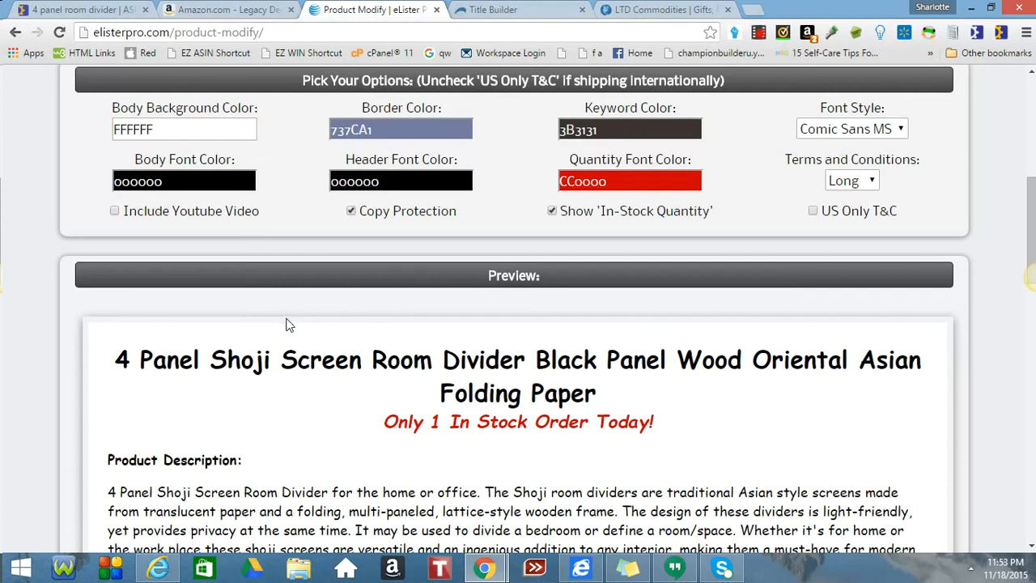
Toggle Show 'In-Stock Quantity' off and back on so the preview shows 'Only 1 In Stock'.
left_click(552, 211)
left_click(552, 212)
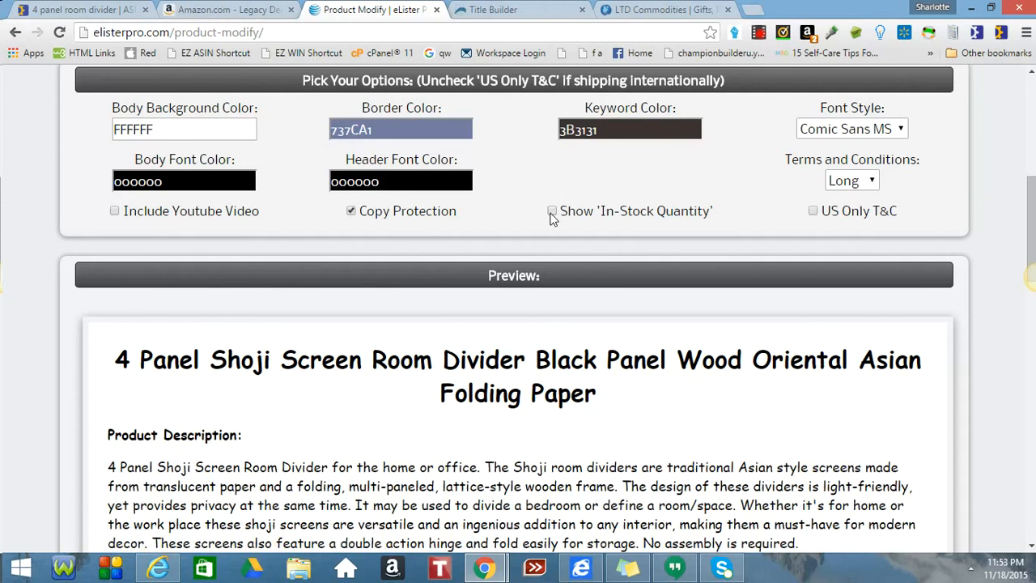
left_click(552, 212)
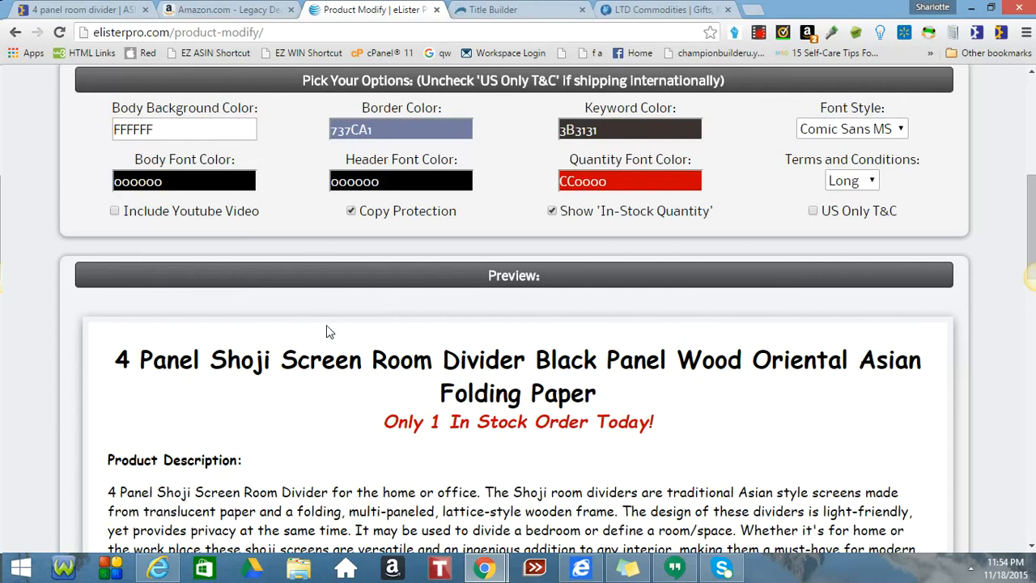
scroll(327, 331, "down", 1)
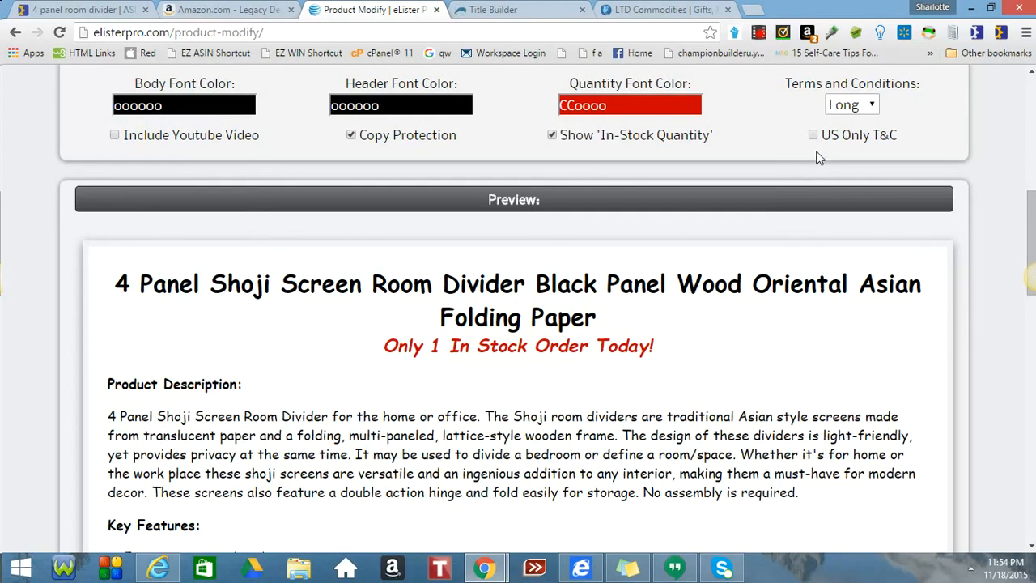
Keep the Long terms and conditions option.
scroll(816, 157, "down", 1)
scroll(816, 156, "up", 1)
left_click(874, 106)
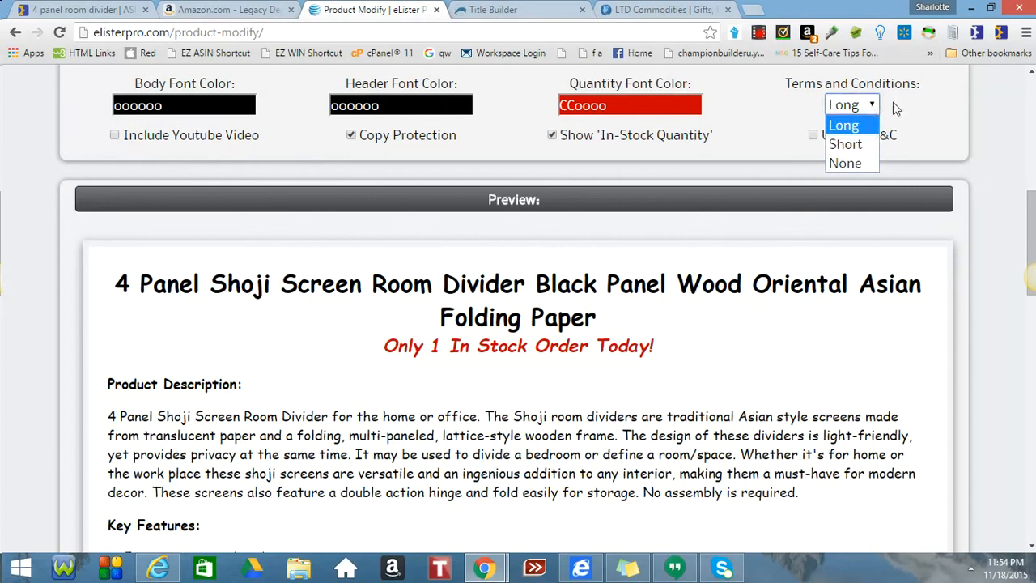
left_click(901, 110)
Submit the finished shoji divider details to generate the listing title and HTML code.
scroll(902, 110, "down", 5)
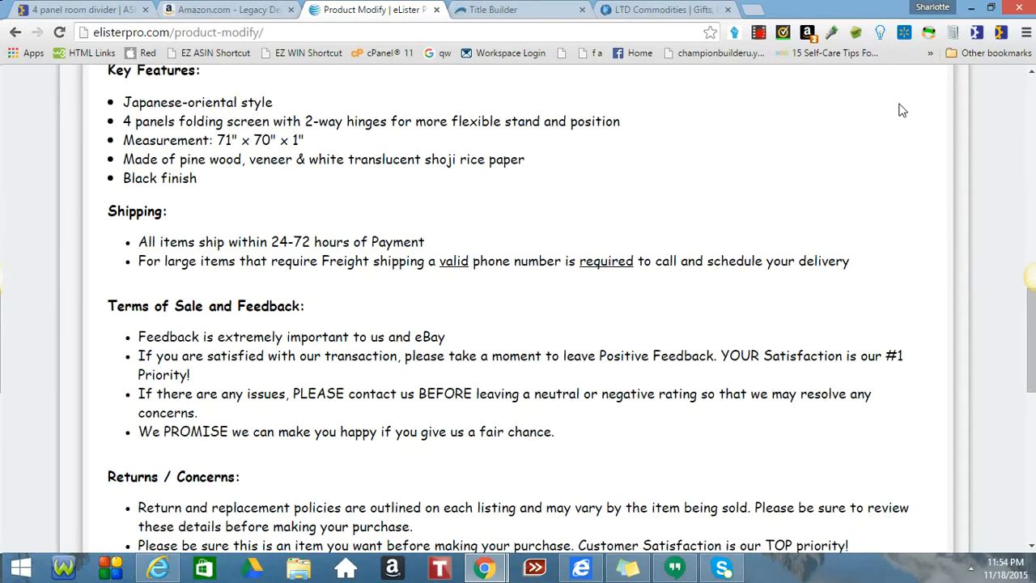
scroll(902, 109, "up", 2)
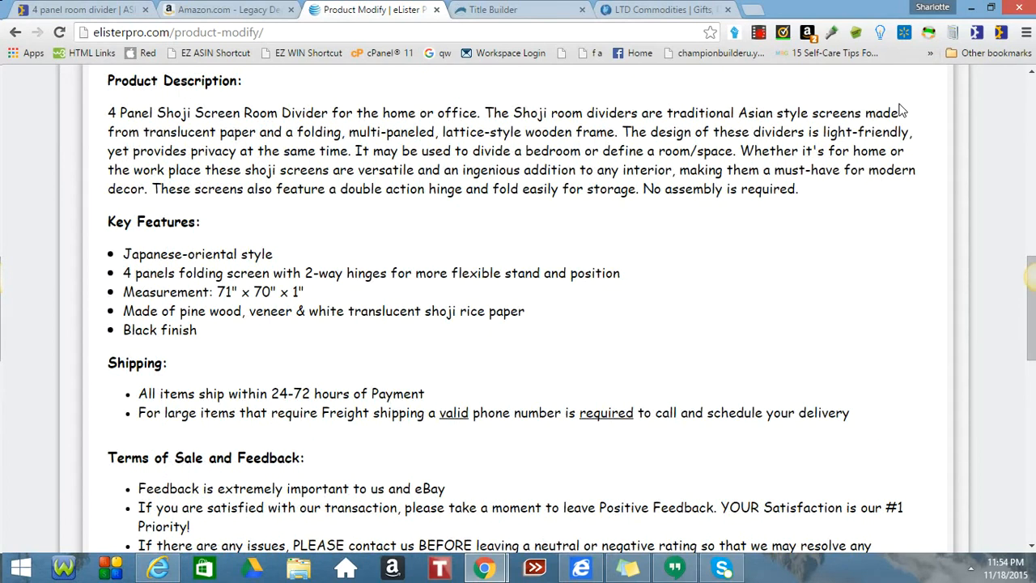
scroll(903, 109, "down", 1)
scroll(902, 109, "down", 5)
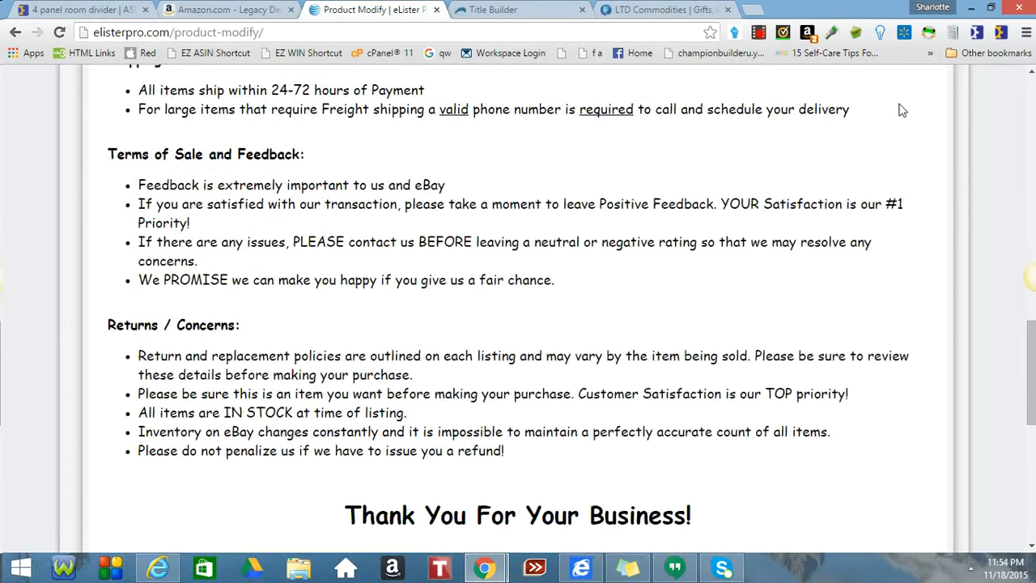
scroll(903, 109, "down", 1)
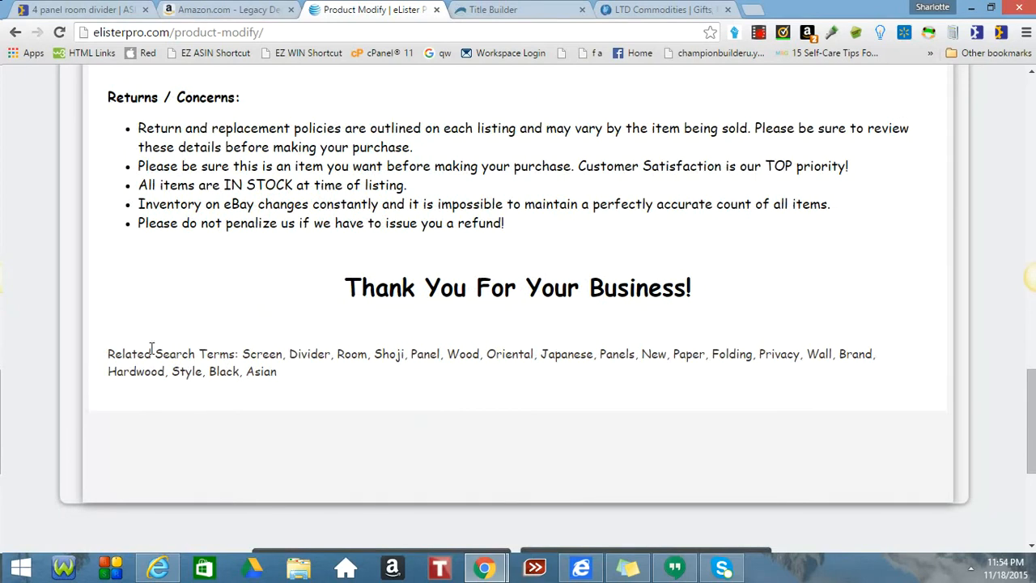
left_click_drag(105, 359, 315, 377)
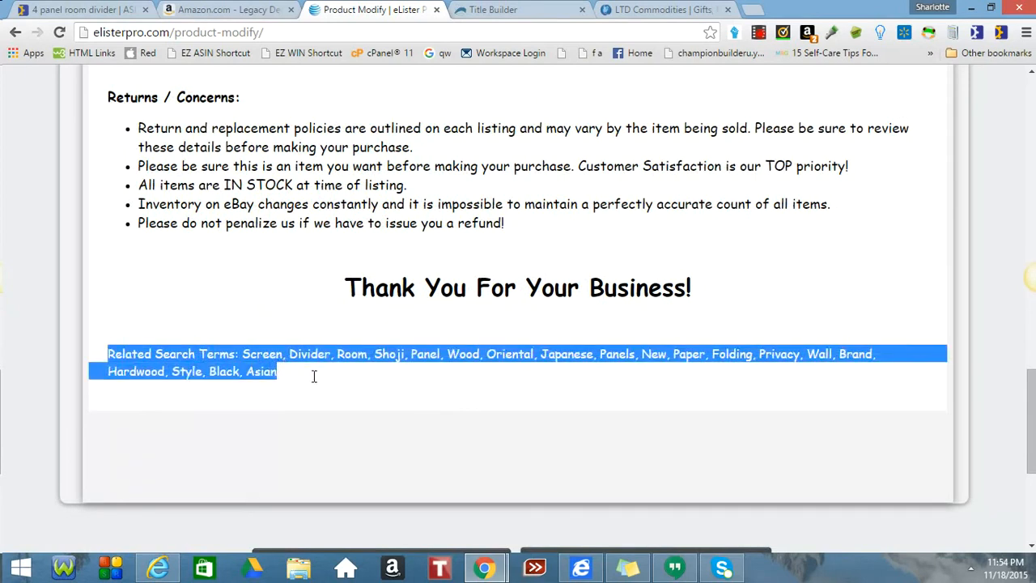
left_click(476, 414)
scroll(502, 404, "down", 3)
left_click(591, 338)
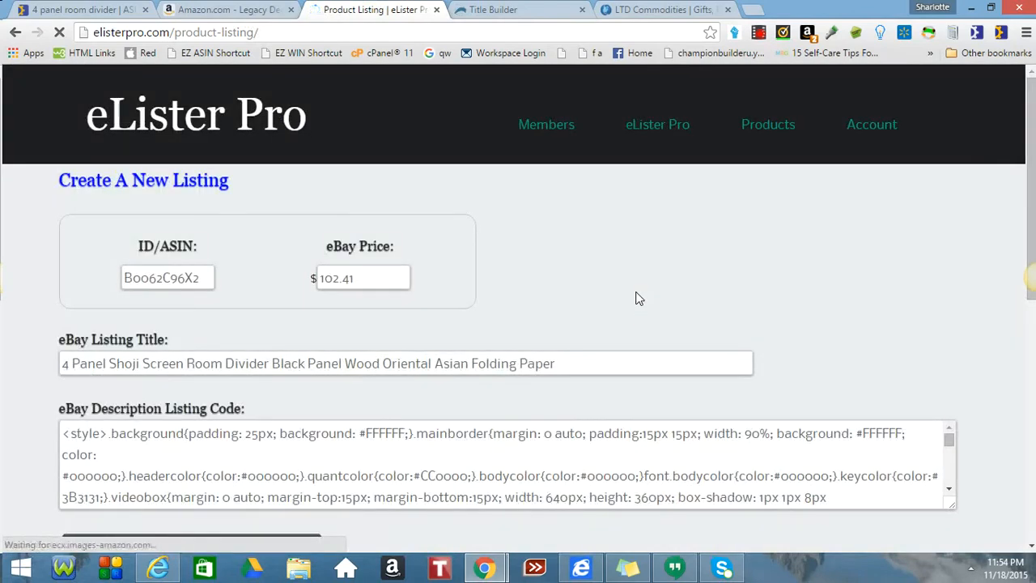
Select all the HTML in the eBay Description Listing Code box, from style block to closing script.
scroll(636, 299, "down", 1)
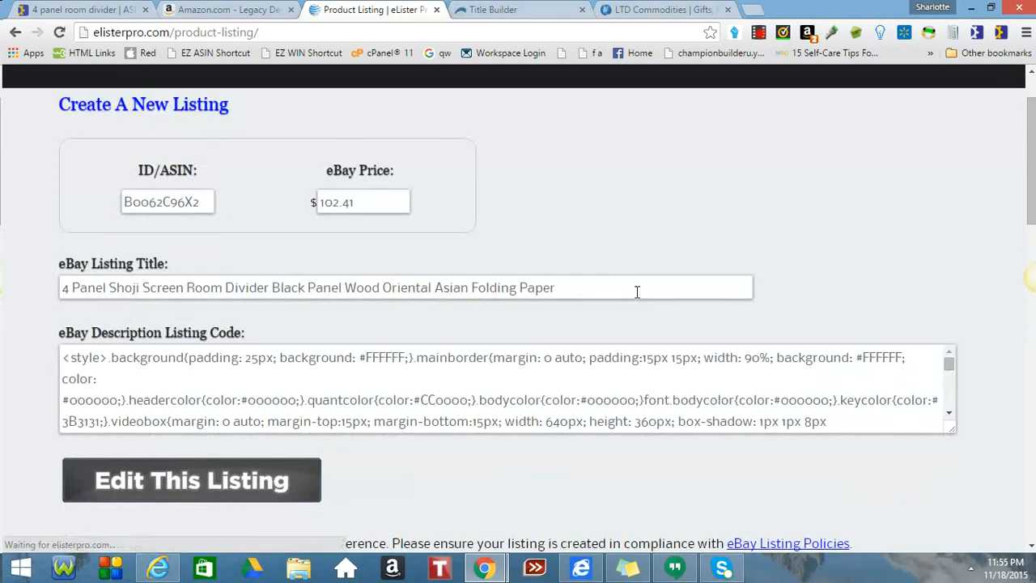
scroll(340, 287, "down", 1)
scroll(346, 291, "down", 2)
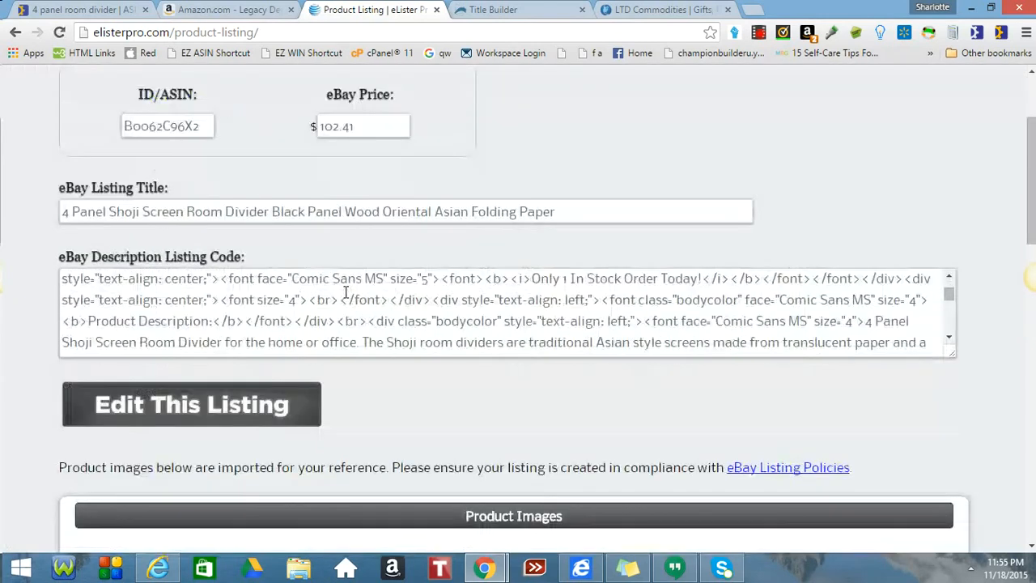
scroll(160, 306, "up", 3)
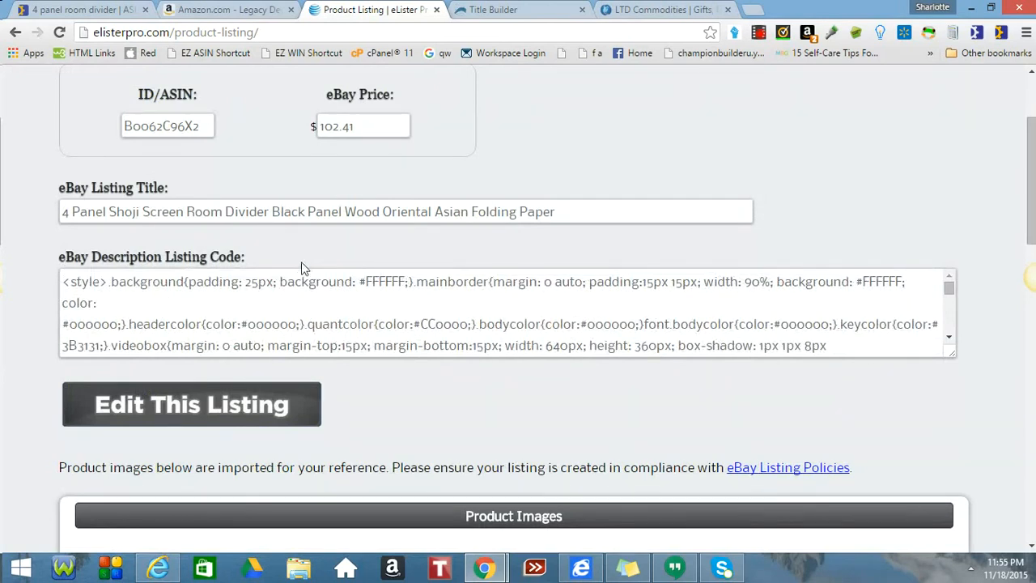
left_click(63, 284)
left_click_drag(62, 284, 1019, 441)
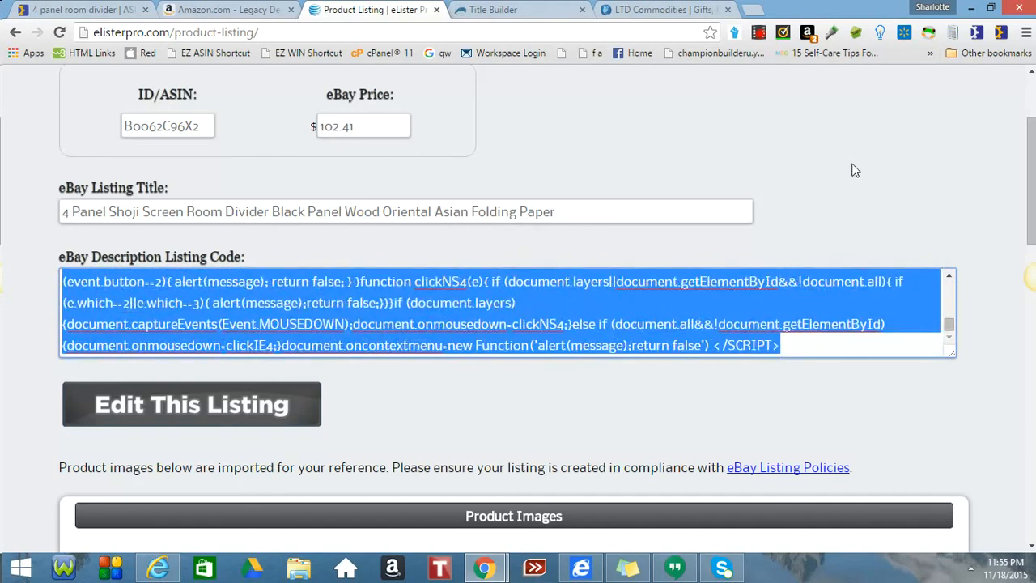
scroll(851, 169, "down", 5)
scroll(854, 170, "down", 1)
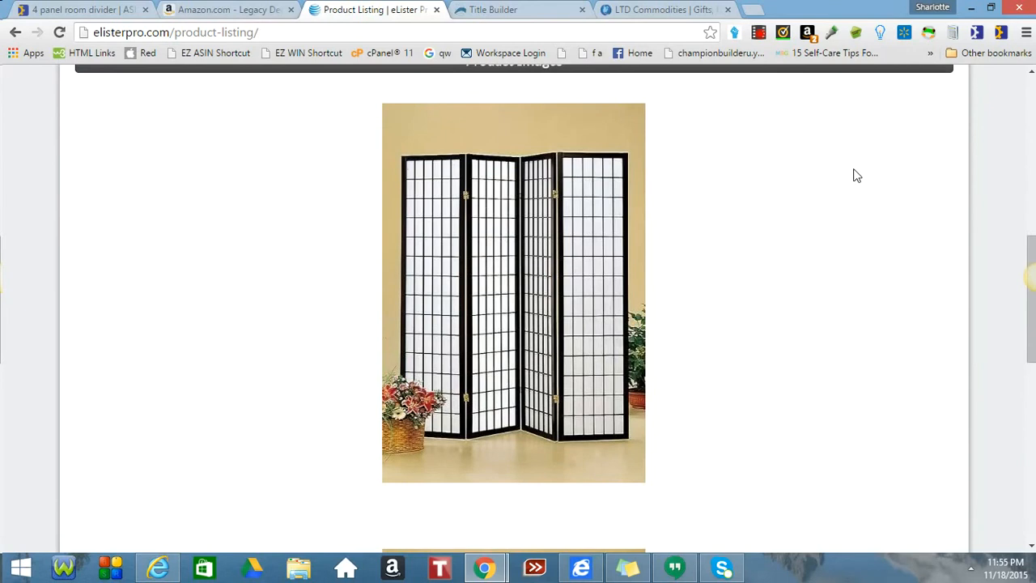
scroll(857, 175, "up", 1)
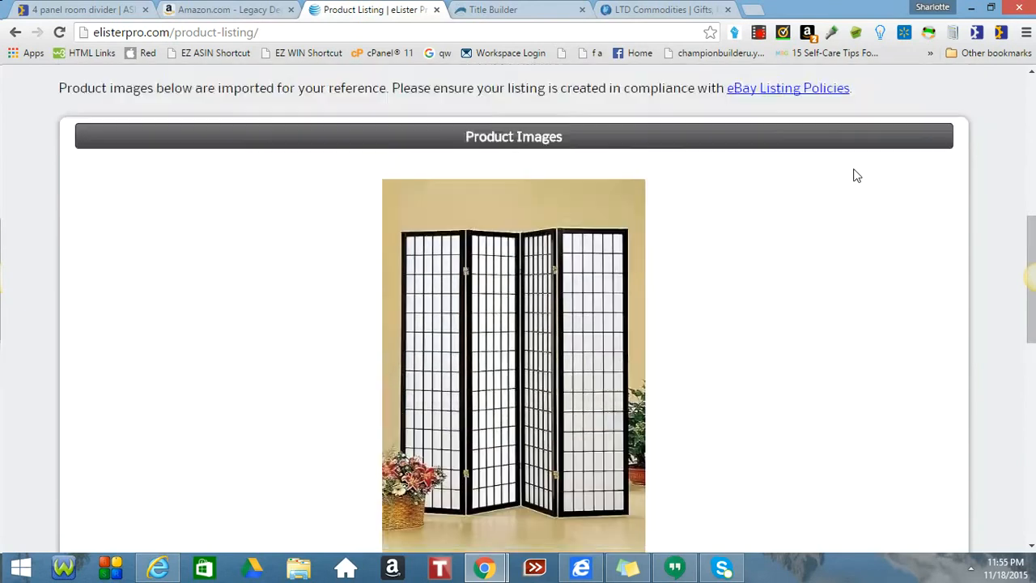
scroll(857, 175, "down", 1)
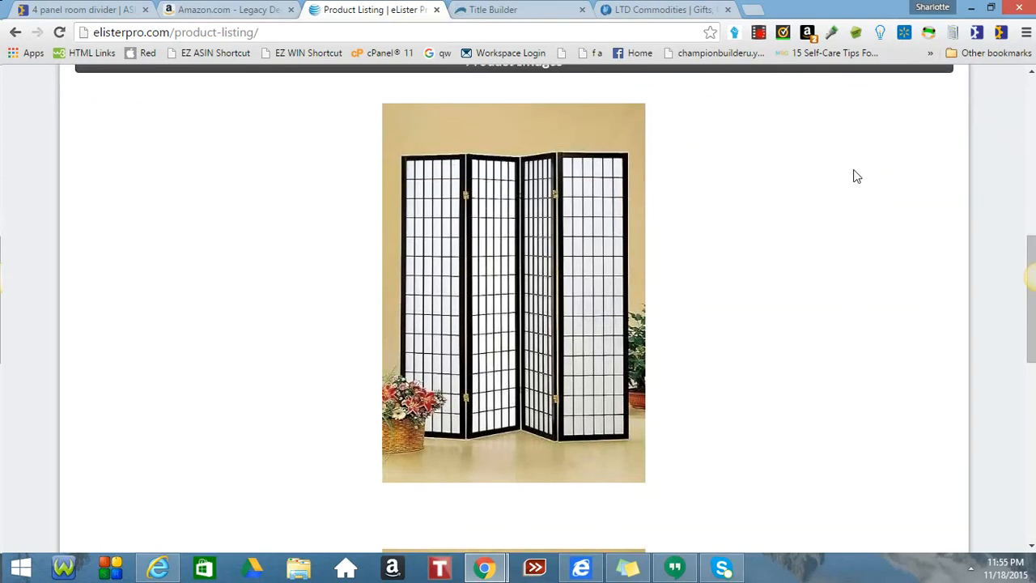
scroll(857, 176, "down", 2)
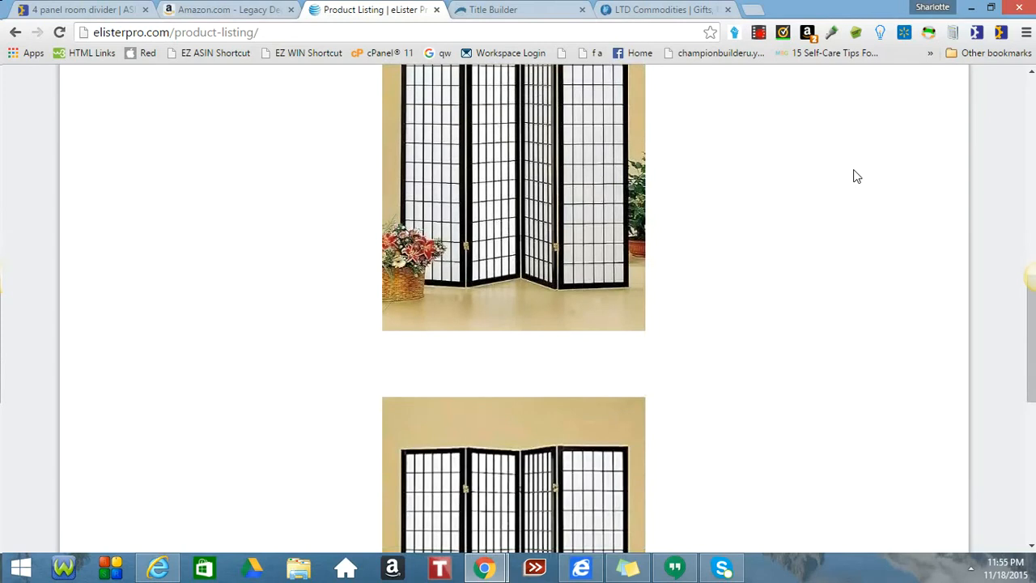
scroll(856, 176, "up", 2)
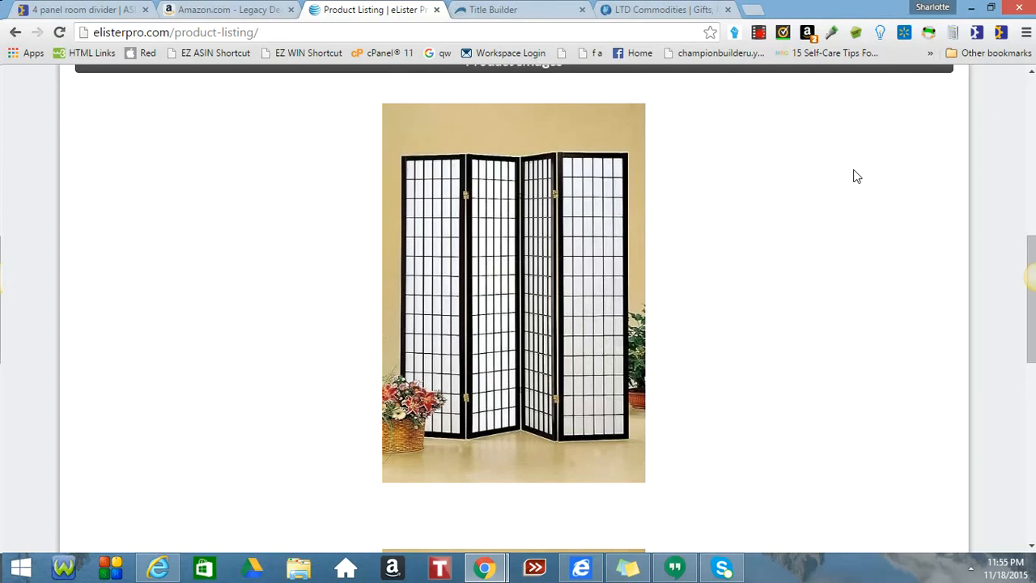
scroll(857, 177, "down", 4)
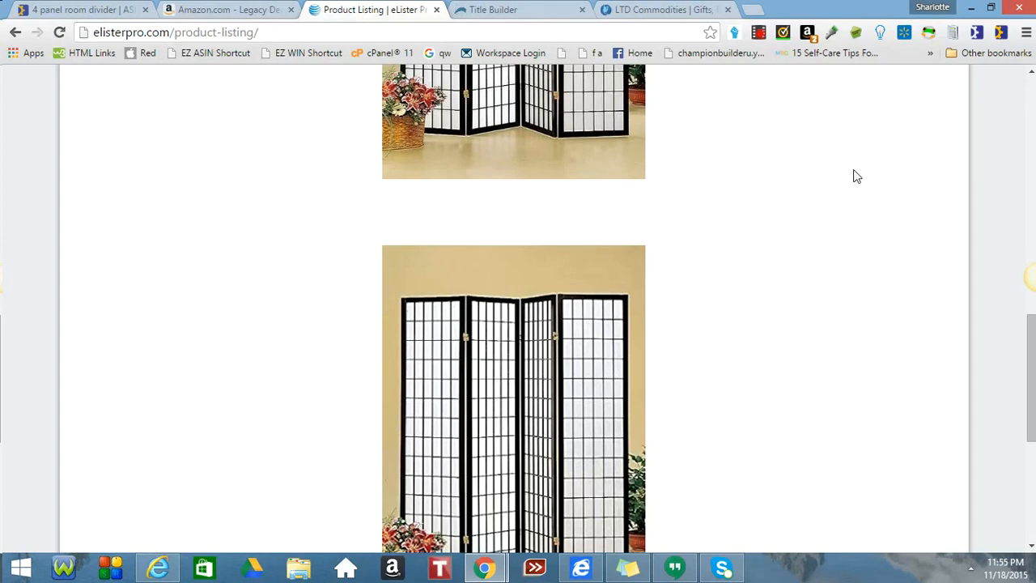
scroll(857, 176, "down", 4)
scroll(856, 176, "up", 10)
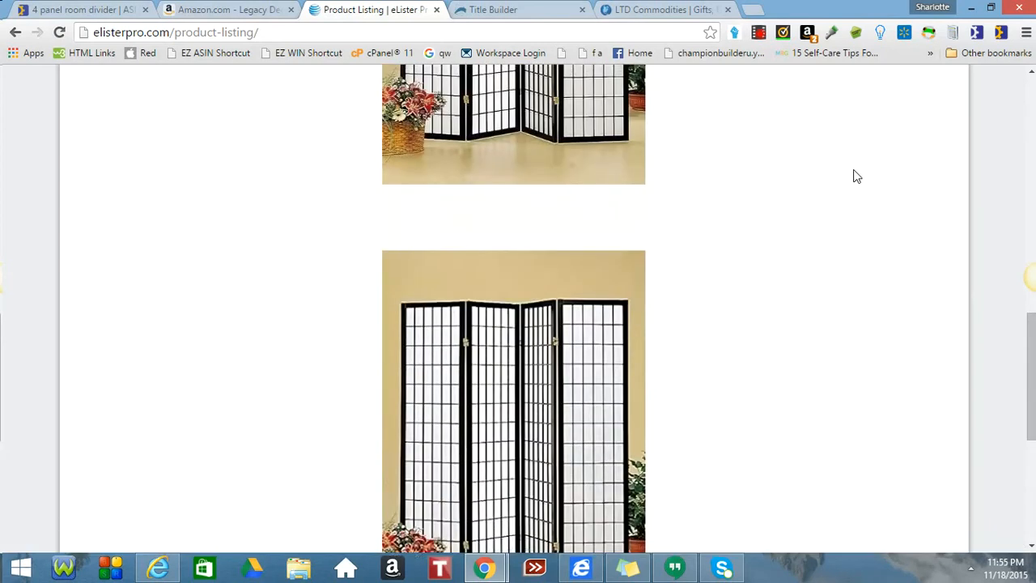
scroll(854, 169, "up", 6)
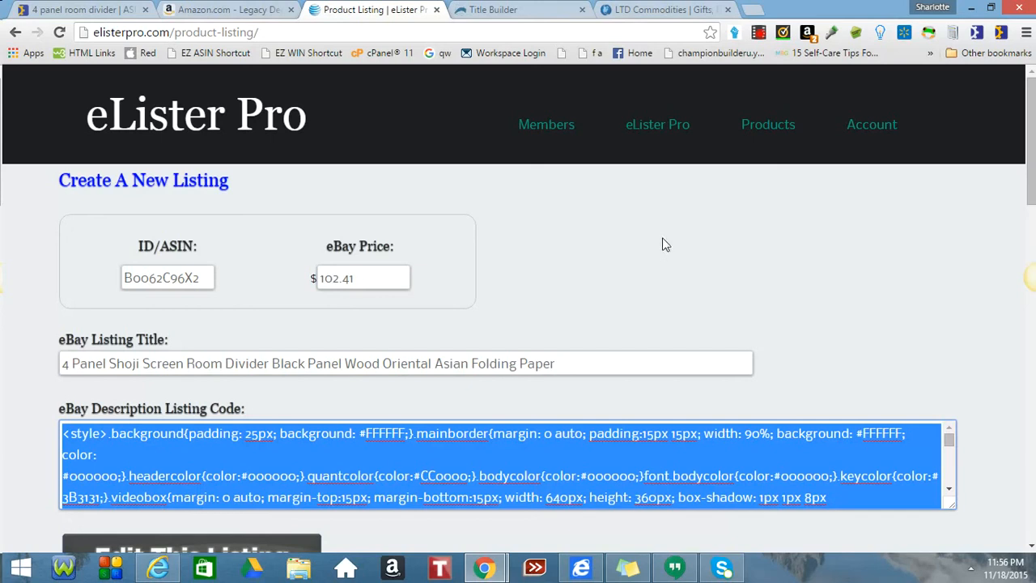
Search the product history for 'shoji' to list the saved 4 Panel Shoji divider.
left_click(665, 124)
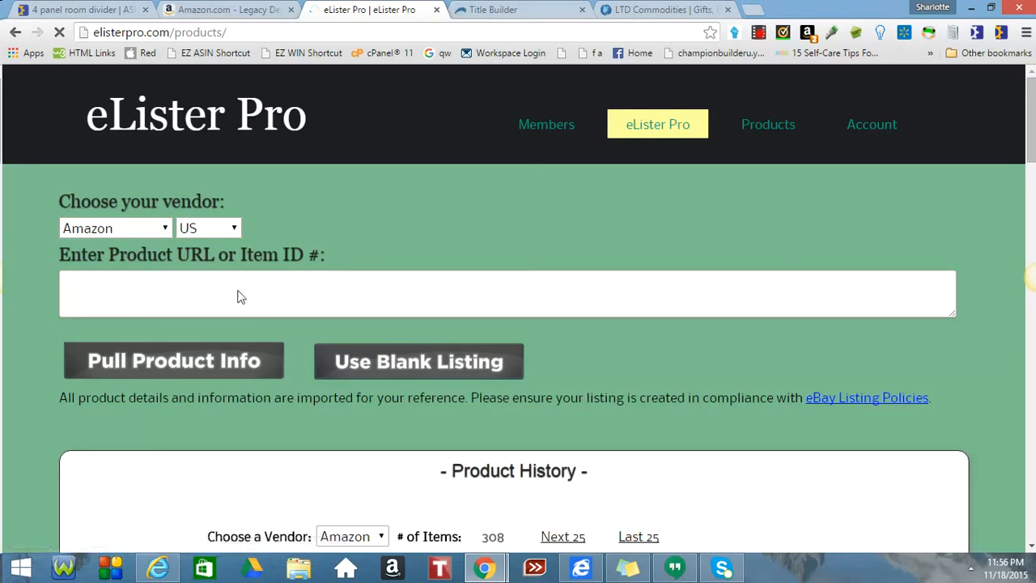
scroll(257, 279, "down", 1)
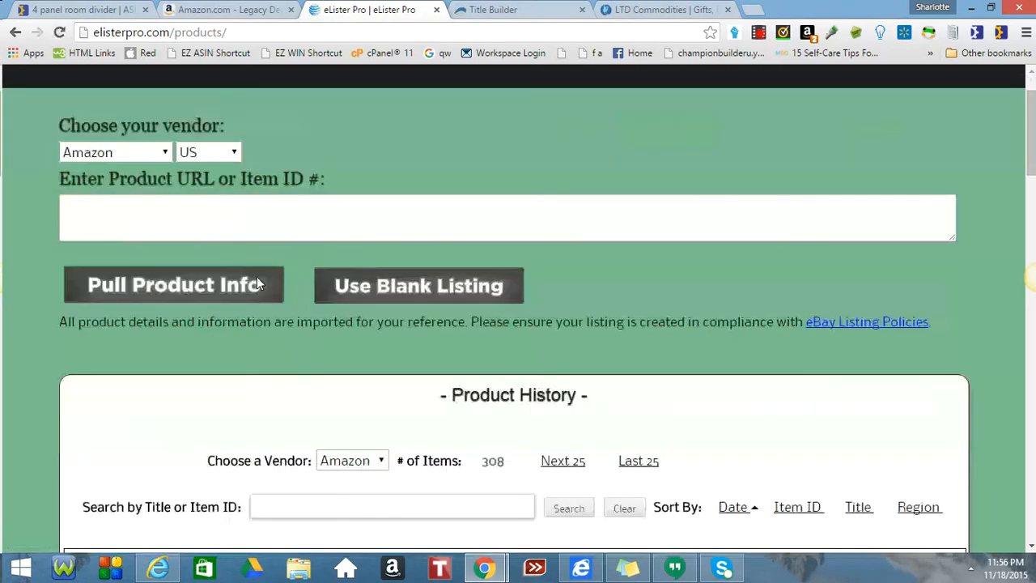
left_click(294, 513)
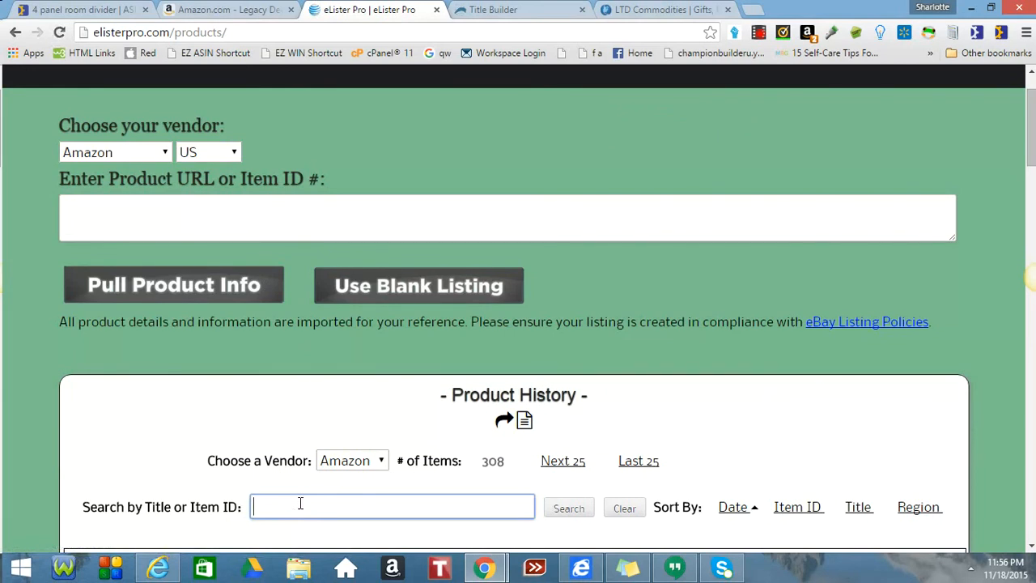
type("shoji")
left_click(576, 512)
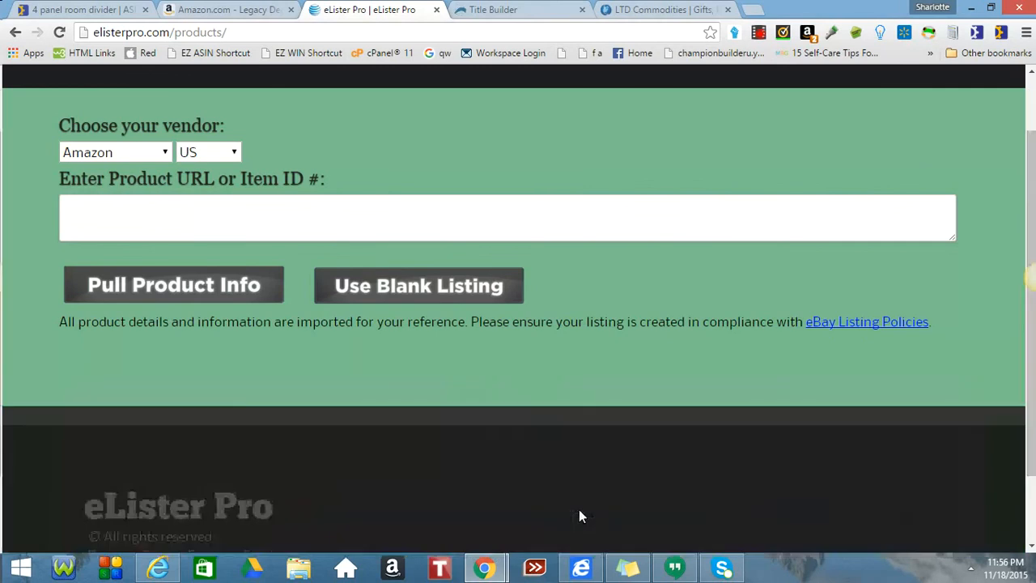
scroll(668, 309, "down", 2)
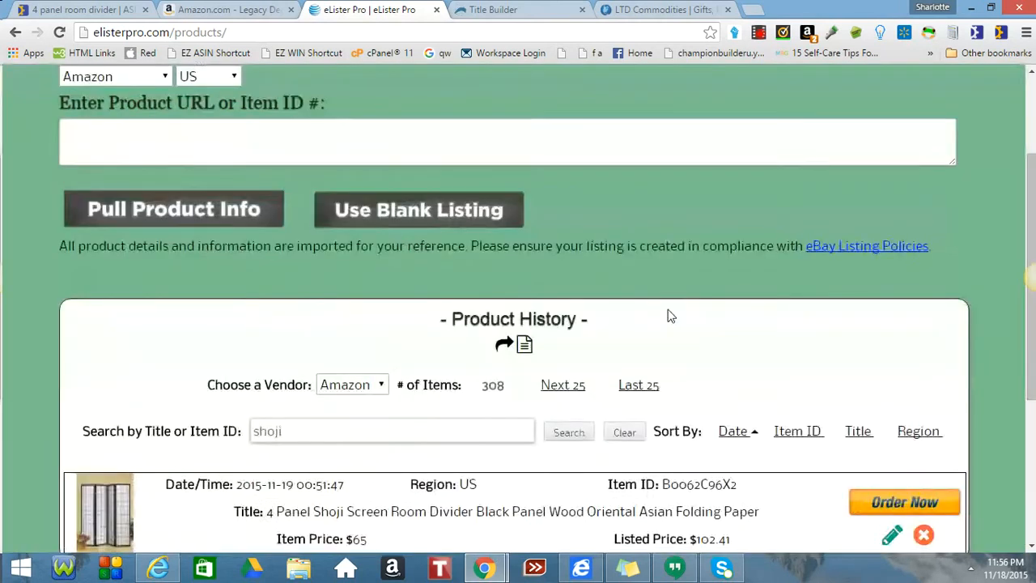
scroll(668, 315, "down", 1)
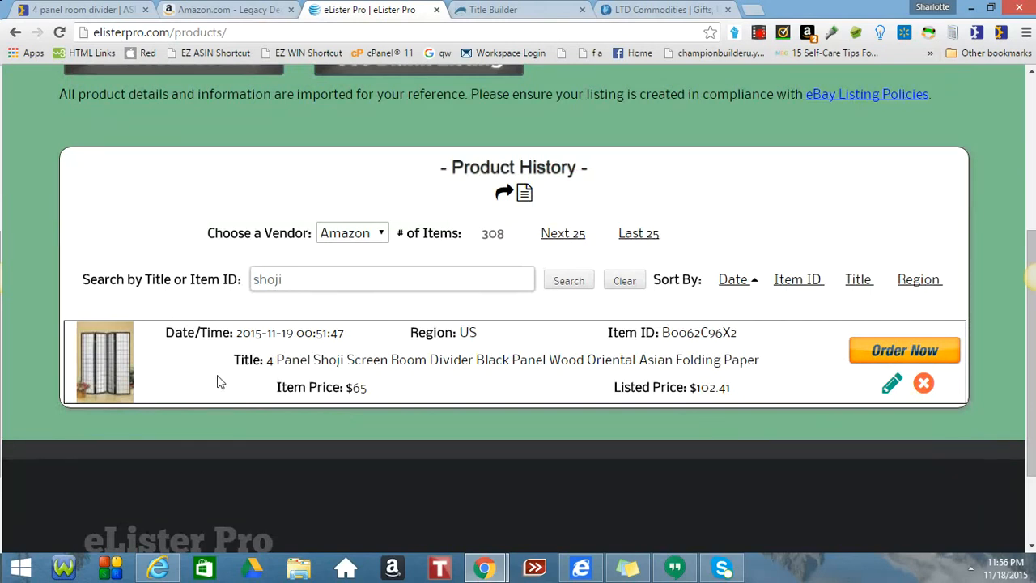
Open the shoji divider's product page (item B0062C96X2) from its Order Now button in a new tab.
left_click(884, 348)
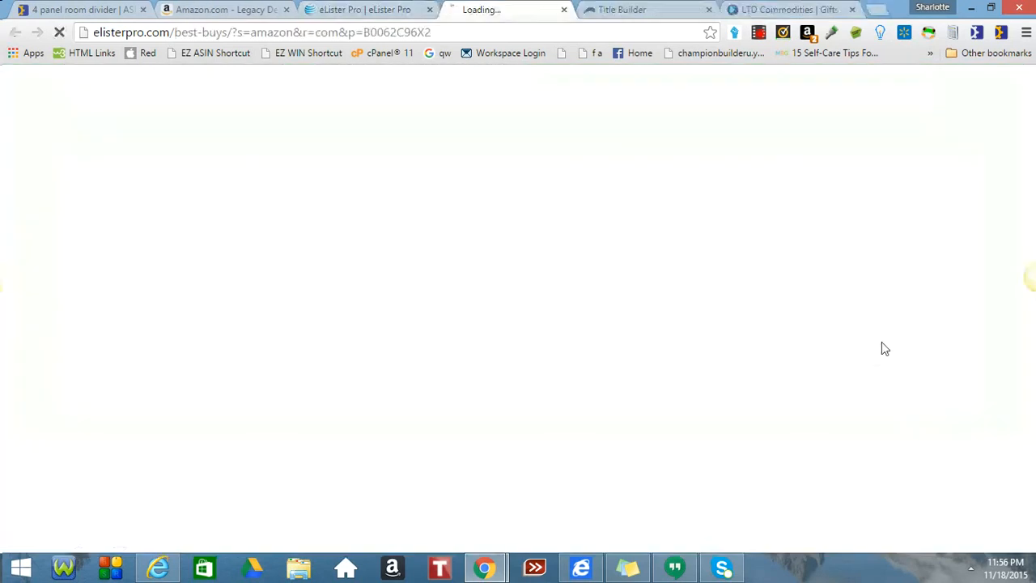